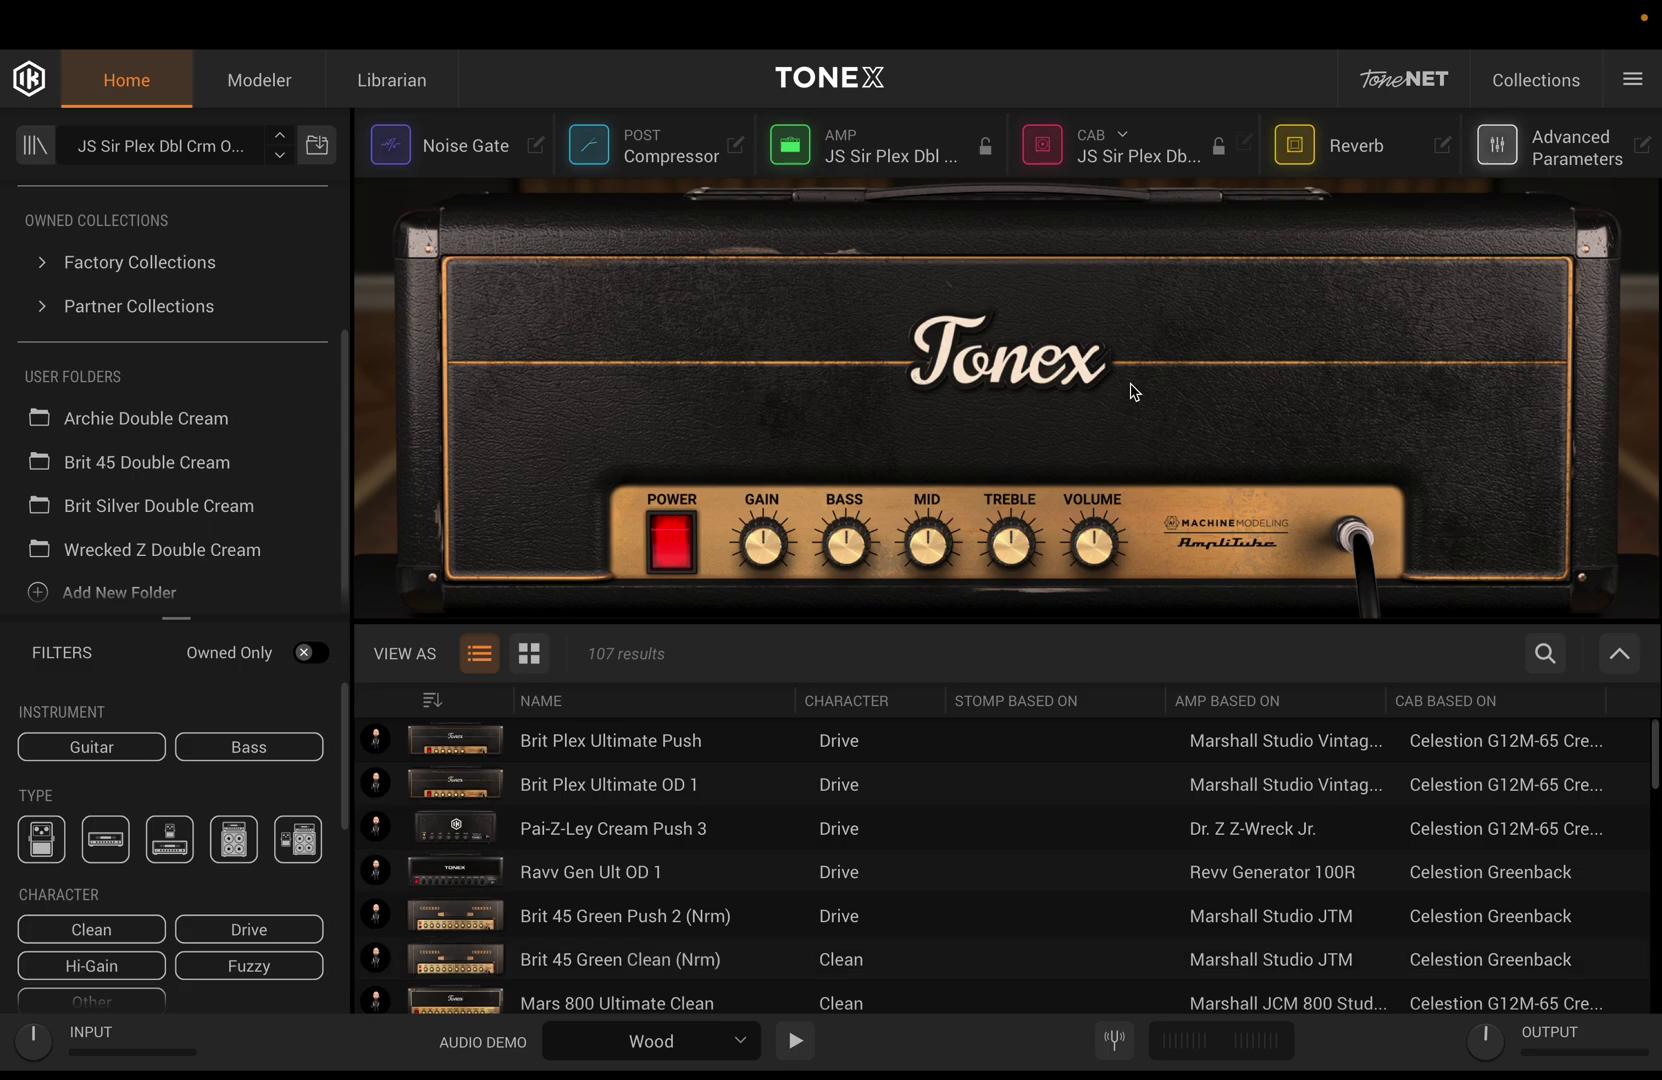
Switch the cab slot from the tone model's cab to the custom IR JS_Ravv2x12_251_47jr.
{"action": "left_click", "coordinate": [1120, 148]}
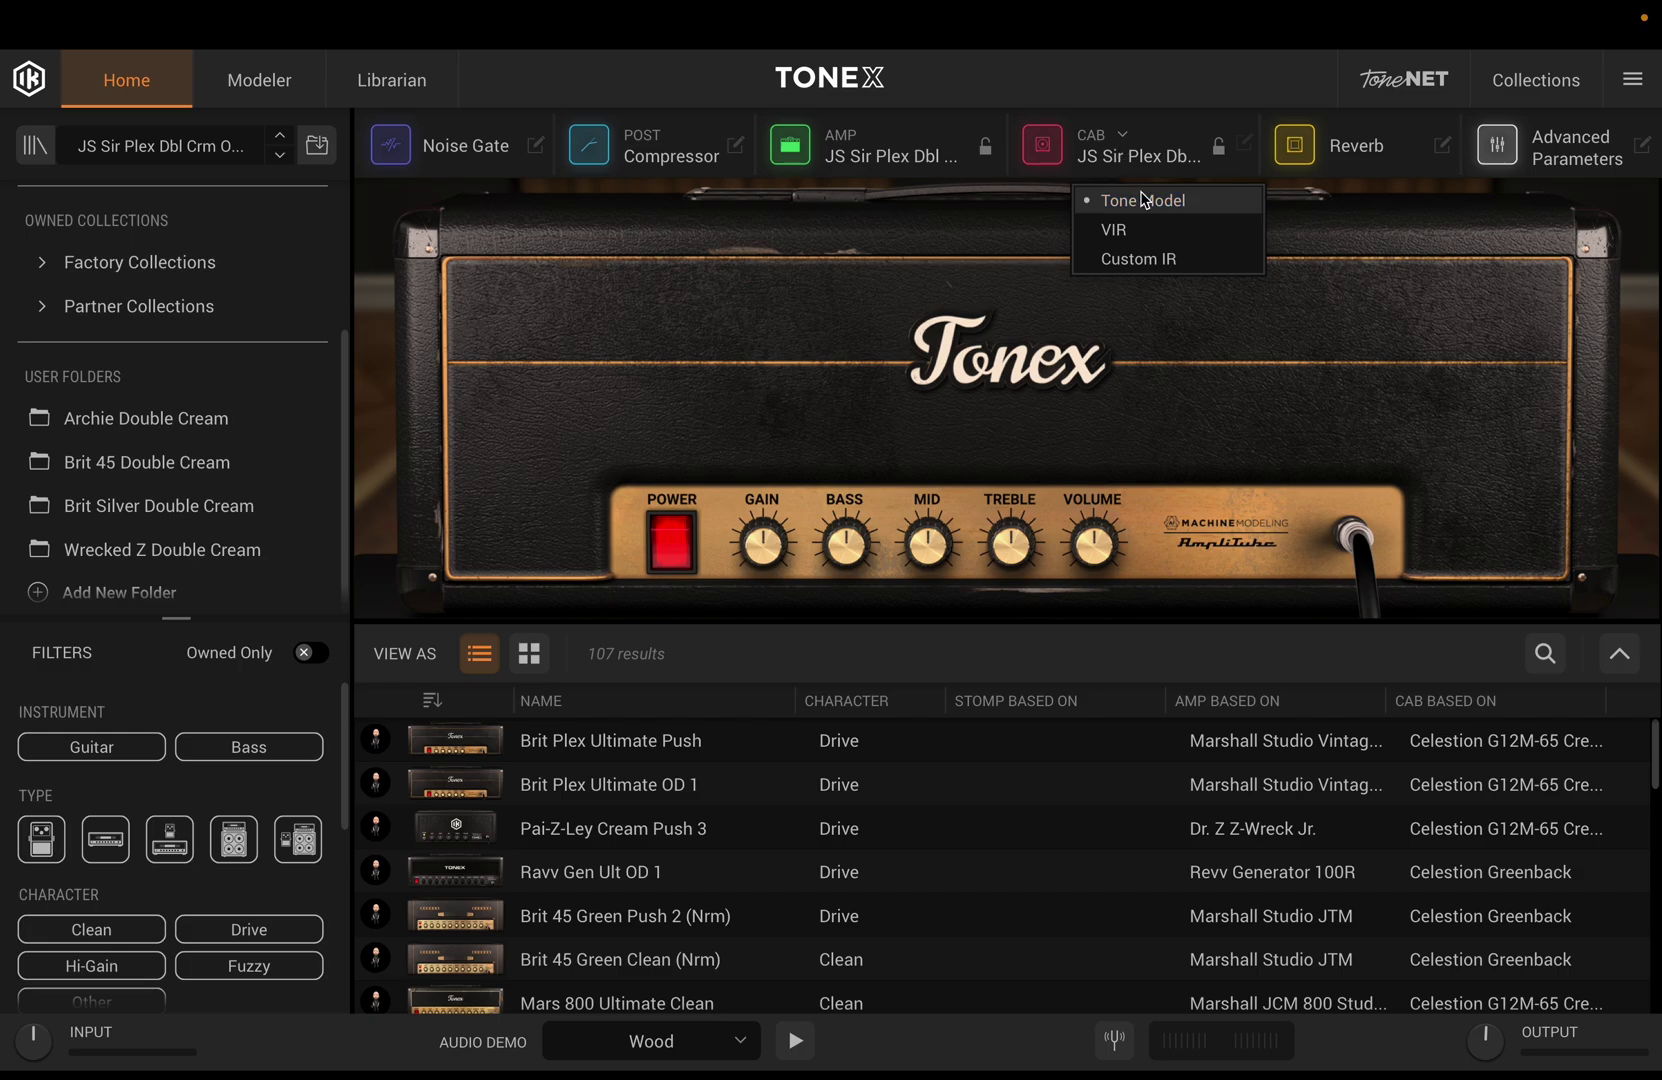
{"action": "left_click", "coordinate": [1152, 262]}
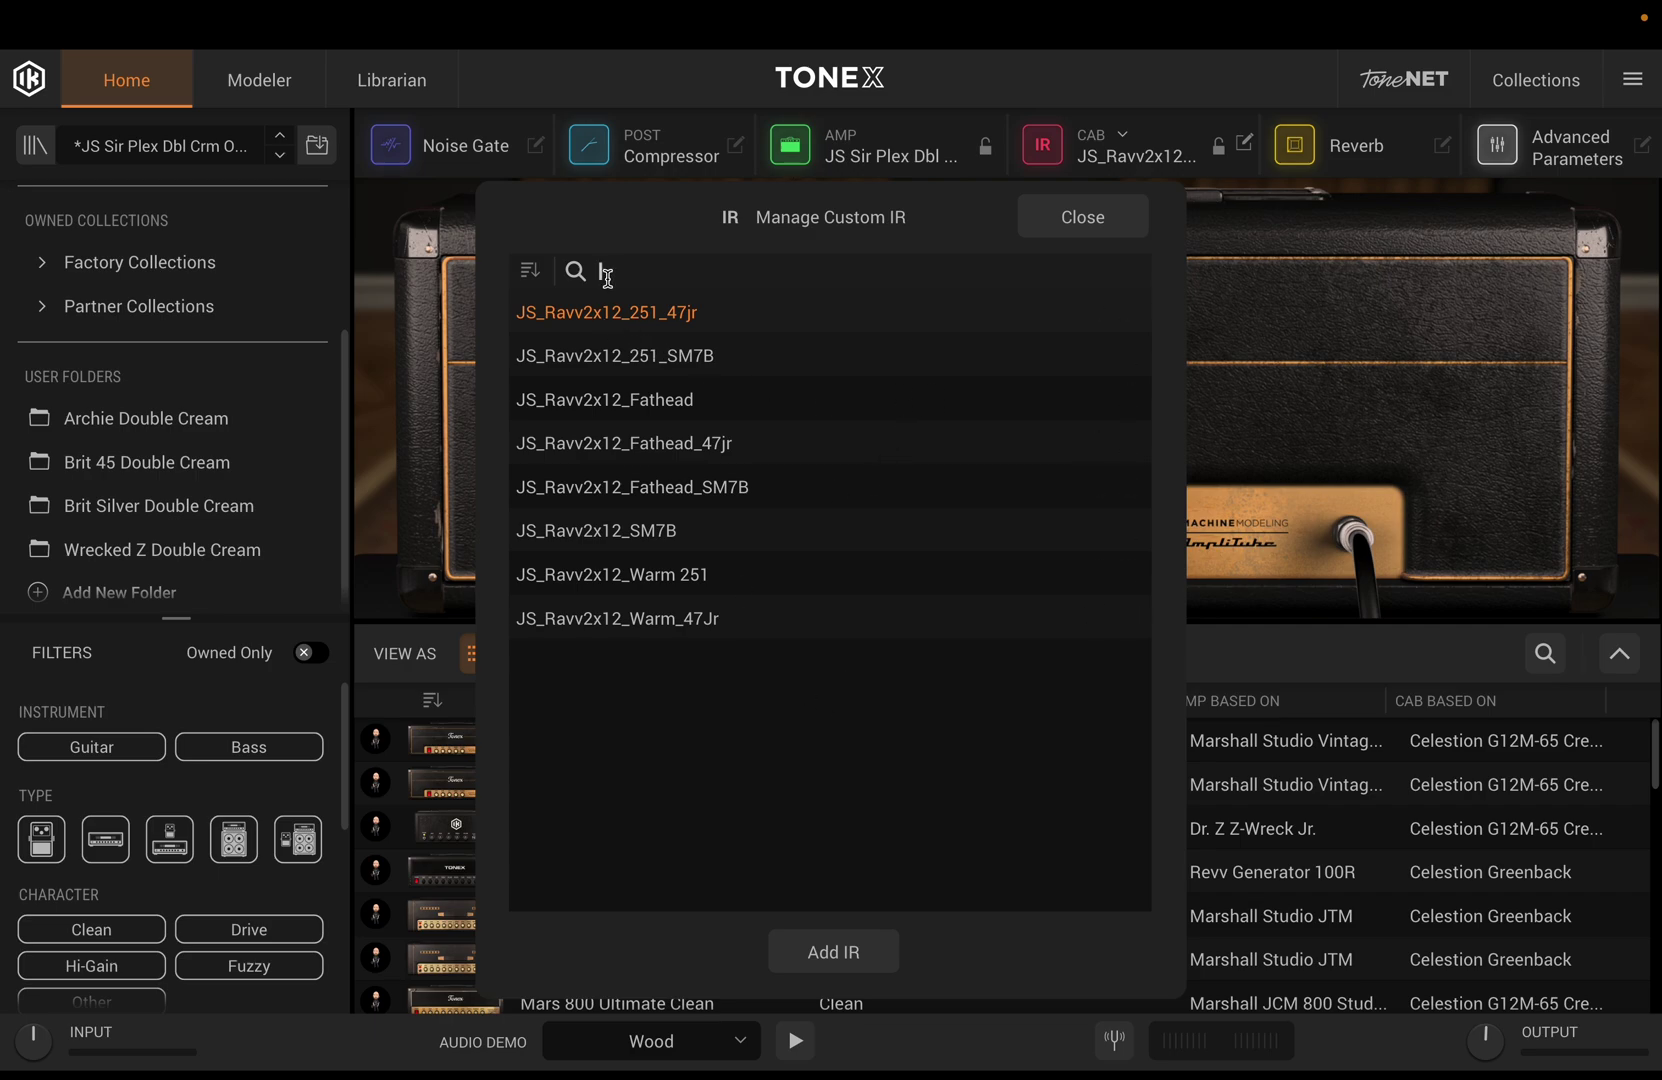
{"action": "type", "text": "hg"}
{"action": "key", "text": "BackSpace"}
{"action": "key", "text": "BackSpace"}
Review the impulse response sort options, then close the Manage Custom IR dialog.
{"action": "left_click", "coordinate": [535, 275]}
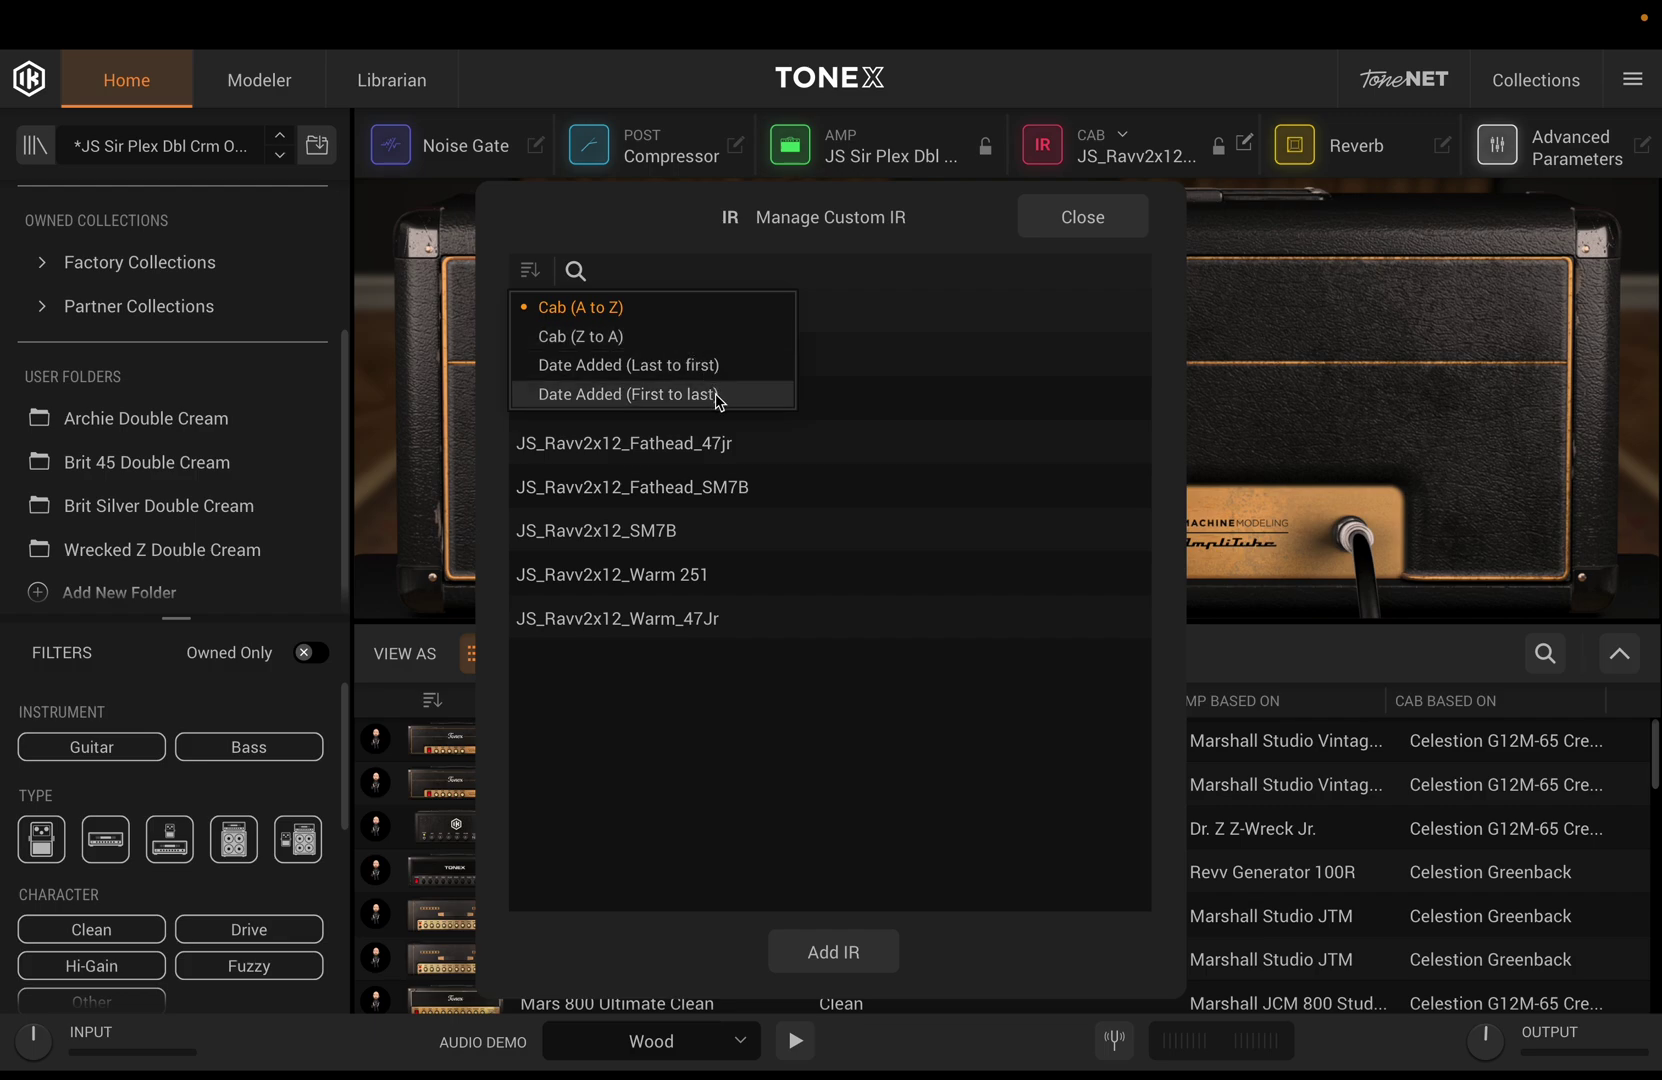
{"action": "left_click", "coordinate": [1069, 222]}
{"action": "left_click", "coordinate": [1075, 220]}
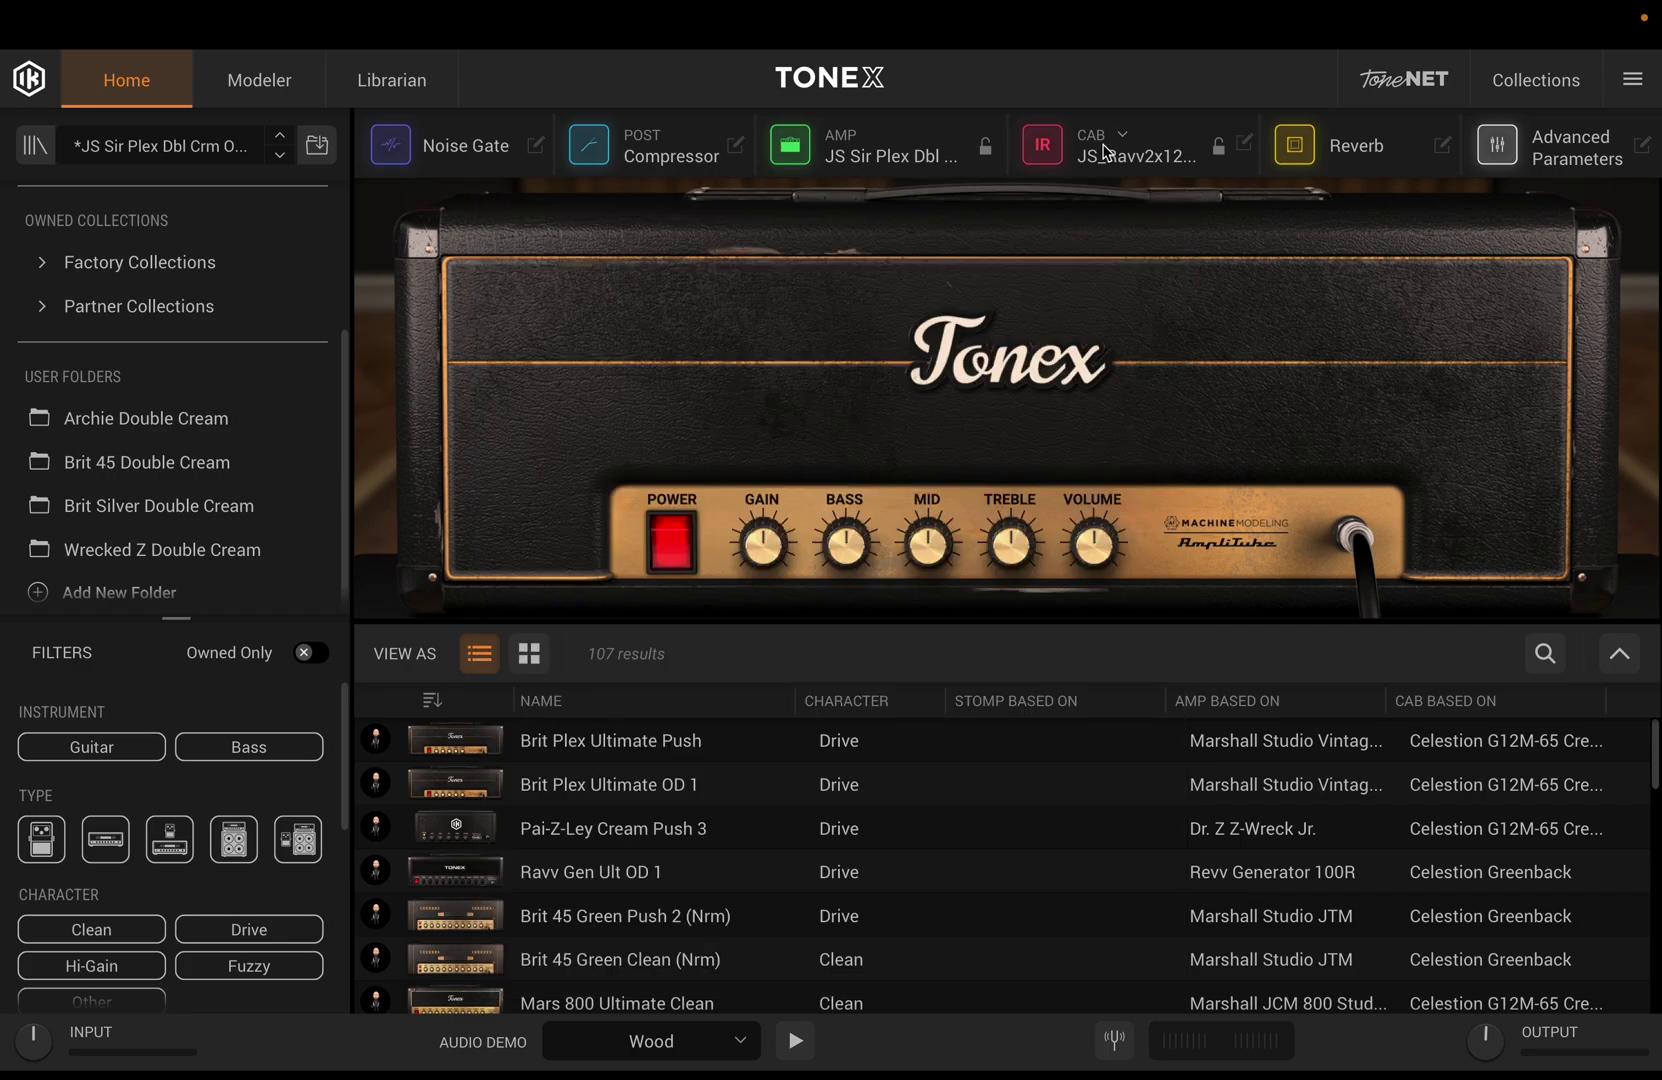
{"action": "left_click", "coordinate": [1110, 146]}
Set the cab back to Tone Model, then cancel the Save Preset dialog without saving.
{"action": "left_click", "coordinate": [1139, 203]}
{"action": "left_click", "coordinate": [323, 146]}
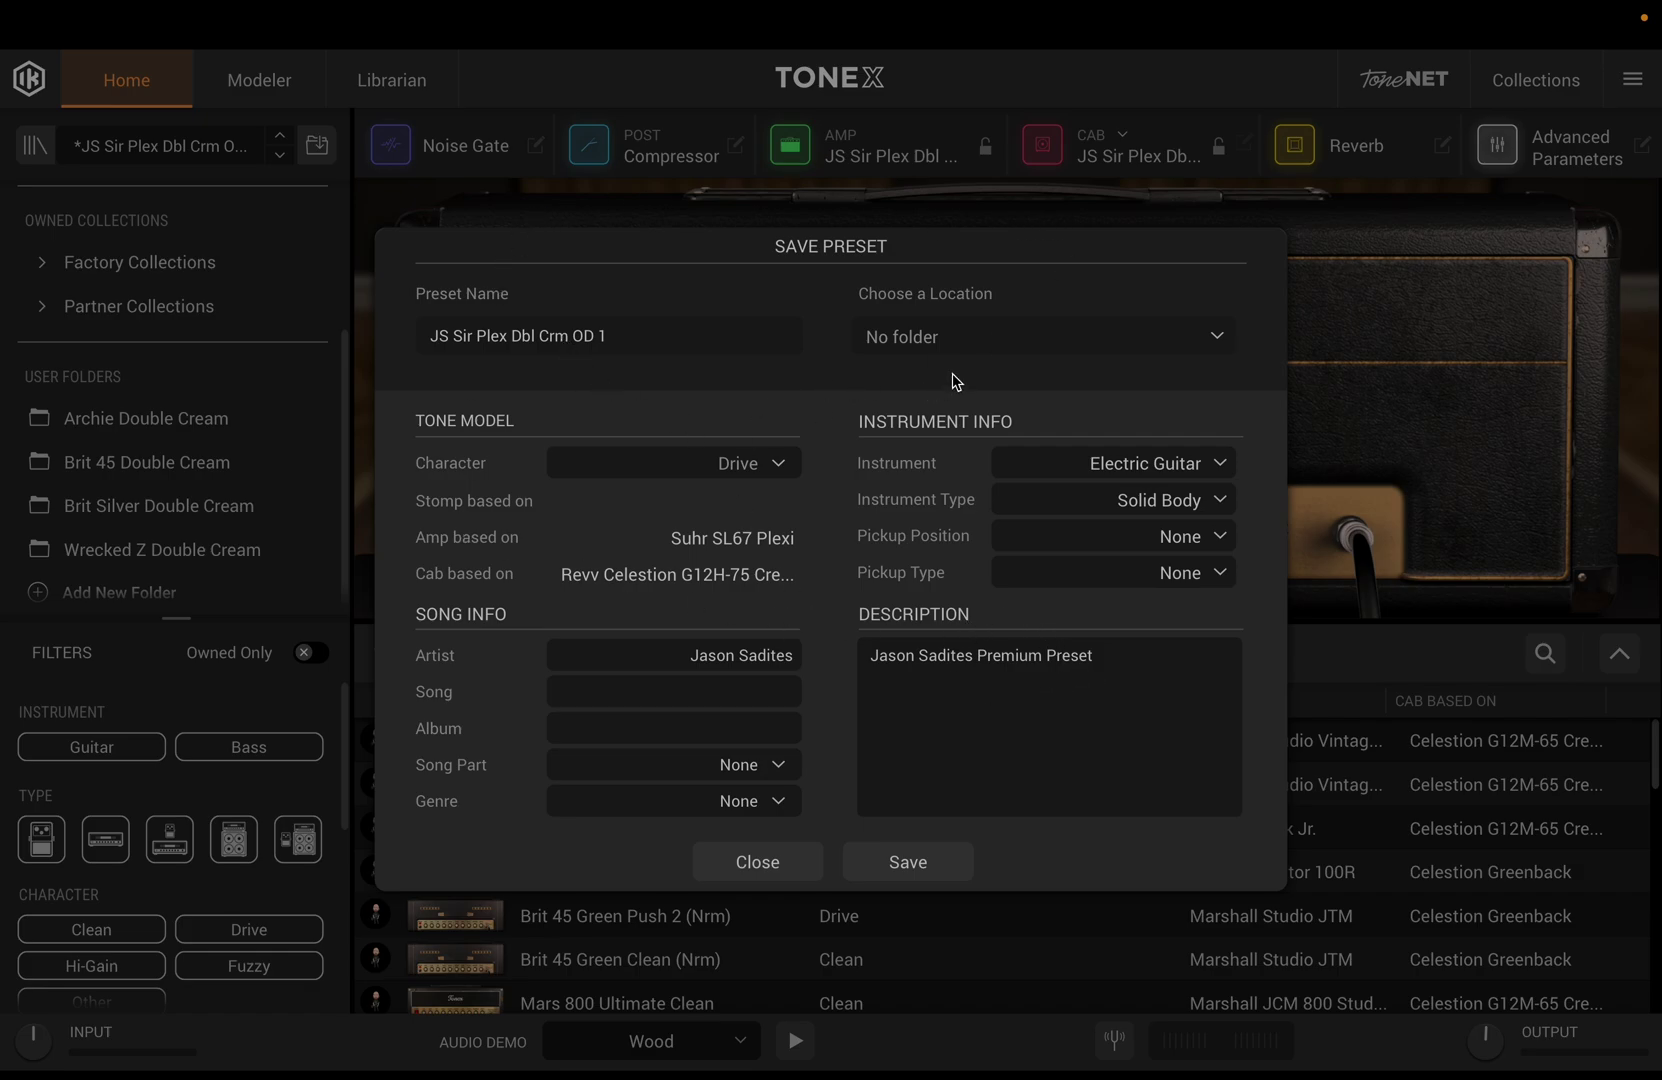
{"action": "left_click", "coordinate": [996, 340]}
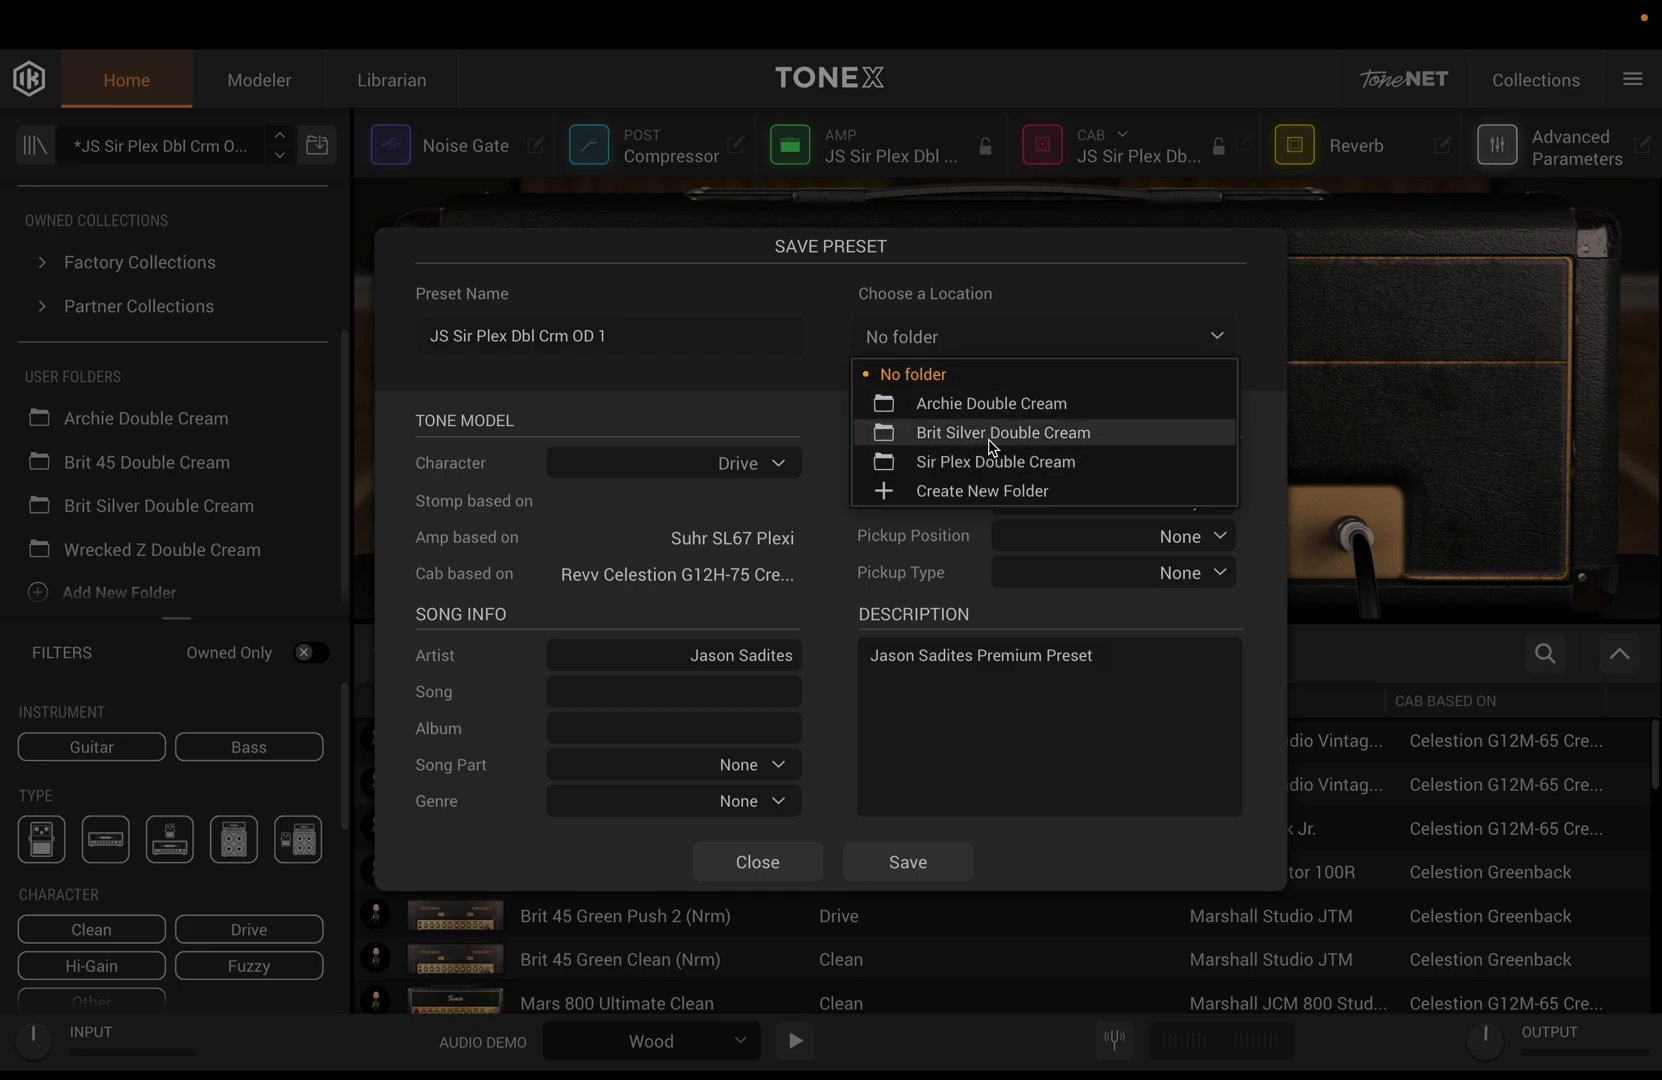
{"action": "left_click", "coordinate": [768, 862]}
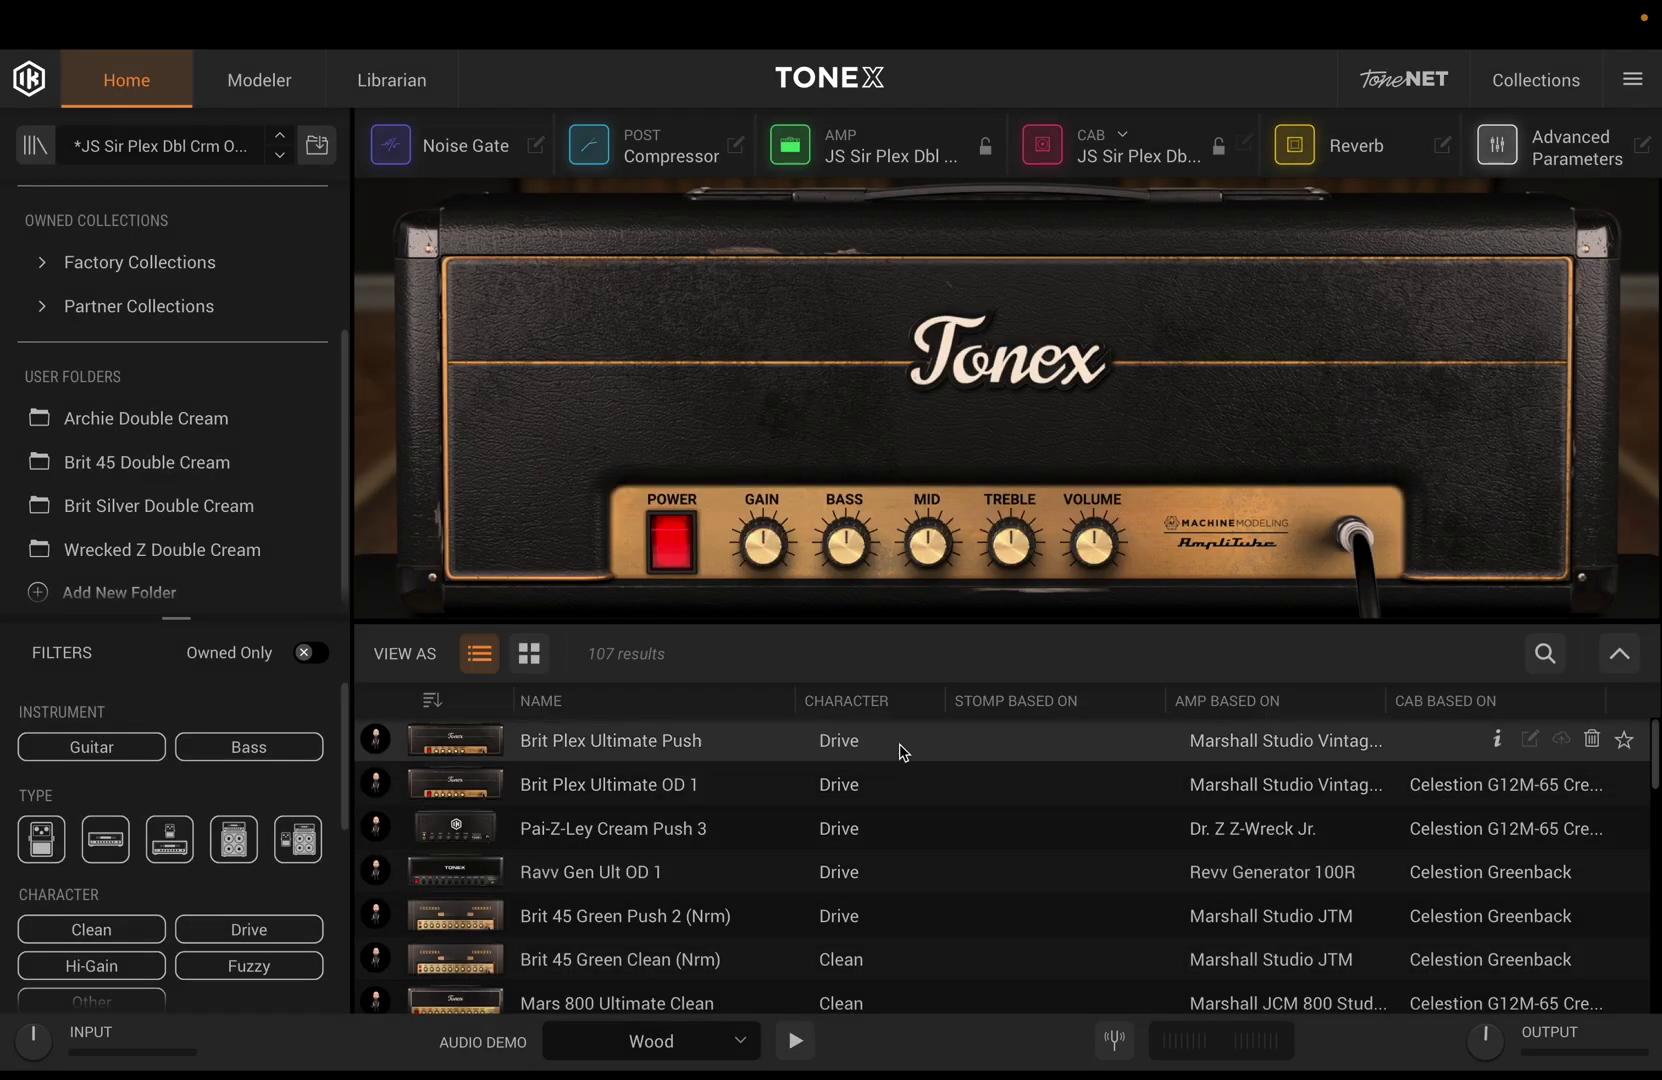
Check Brit Plex Ultimate Push and JS Sir Plex Dbl Crm OD 1 details, then clear the preset search.
{"action": "left_click", "coordinate": [1497, 744]}
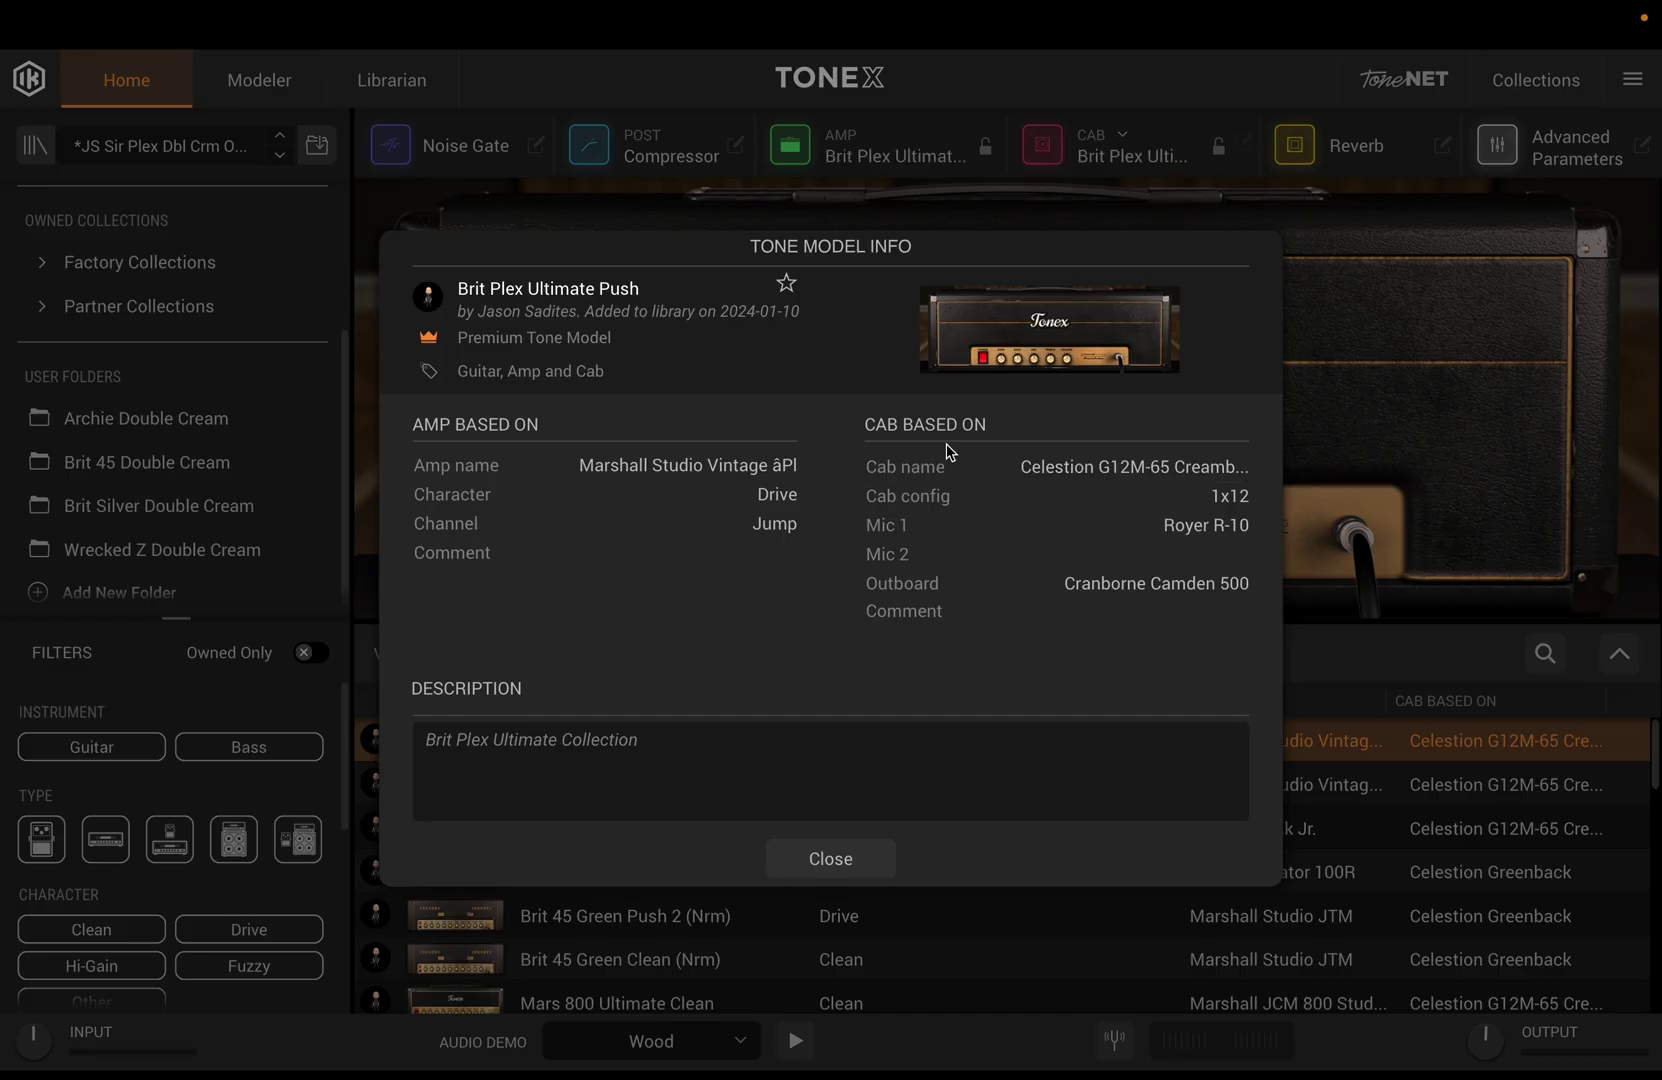
{"action": "left_click", "coordinate": [865, 848]}
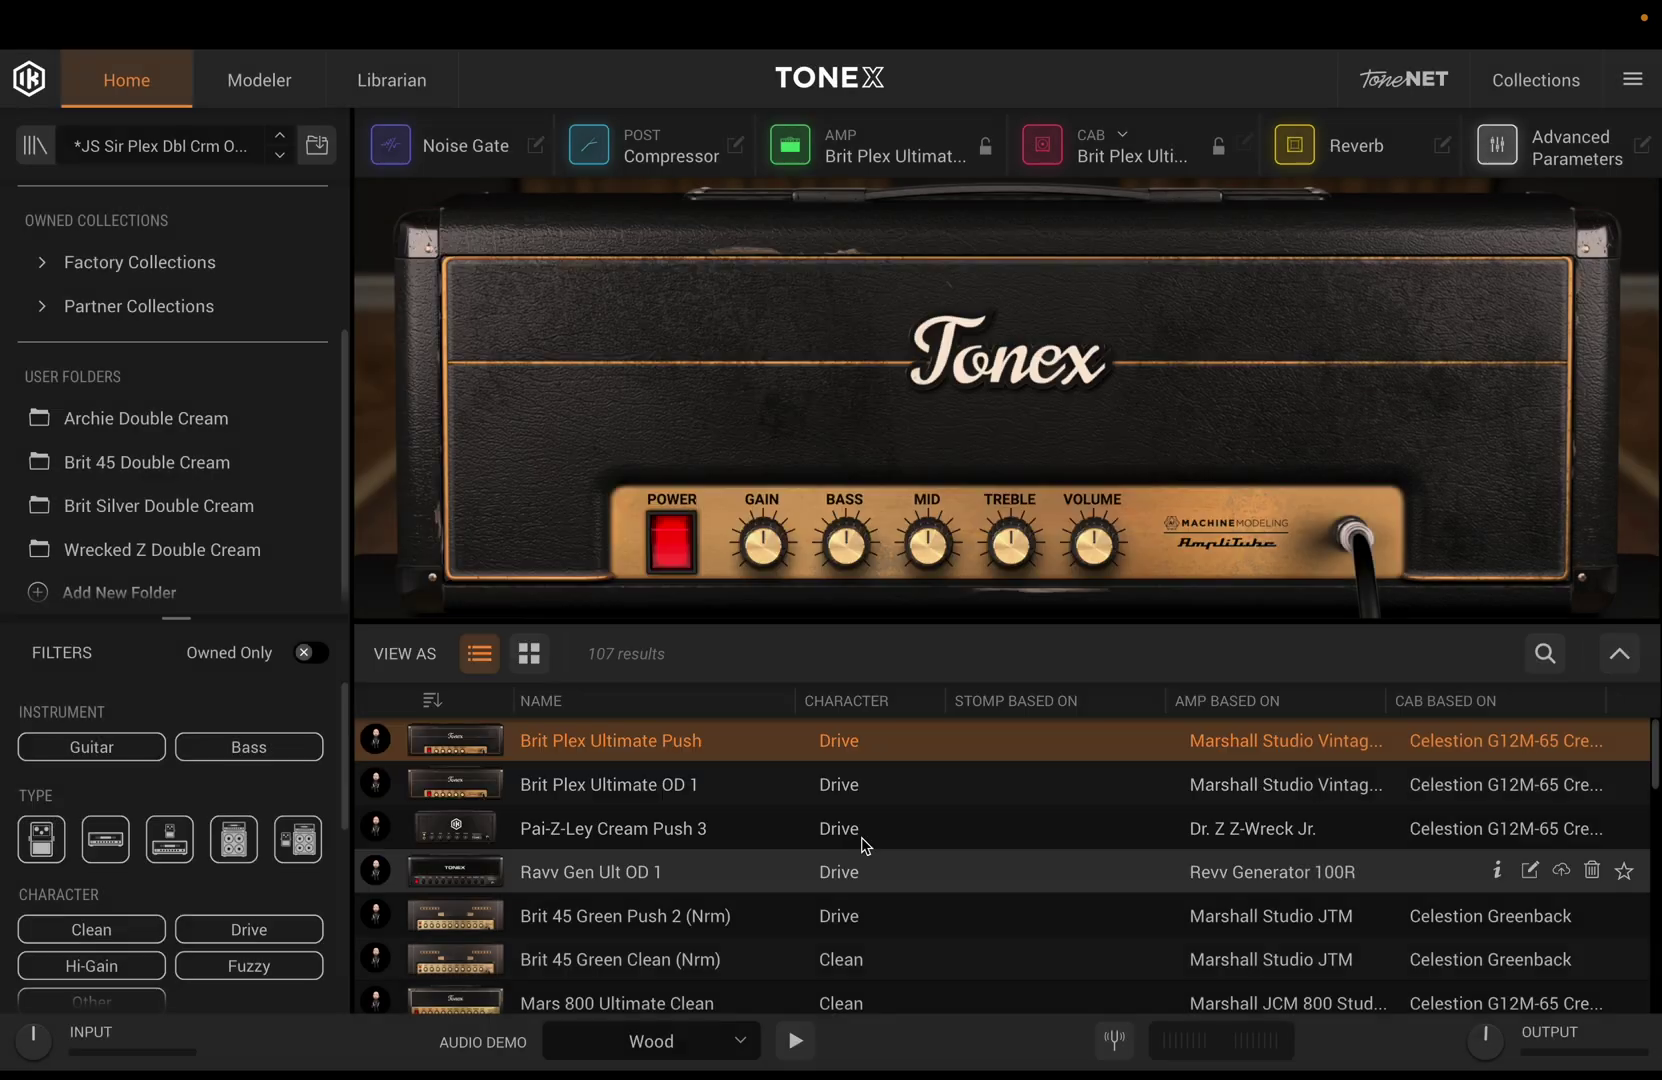
{"action": "left_click", "coordinate": [35, 145]}
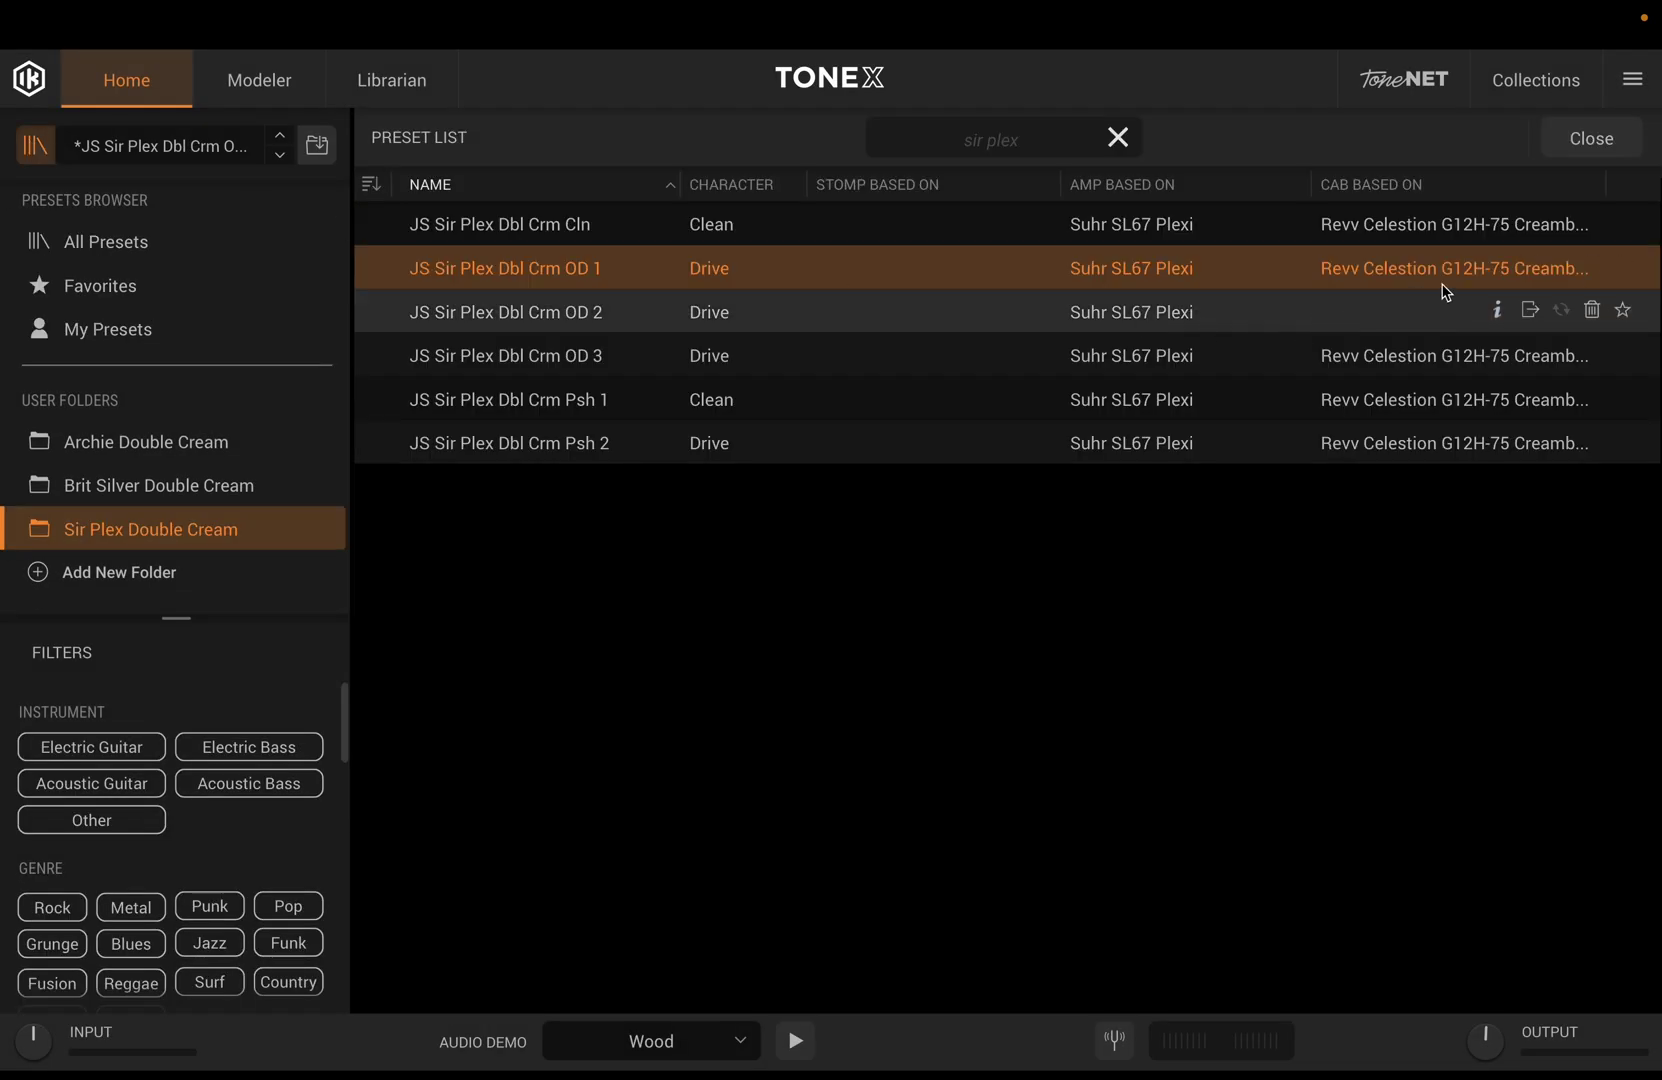
{"action": "left_click", "coordinate": [1498, 268]}
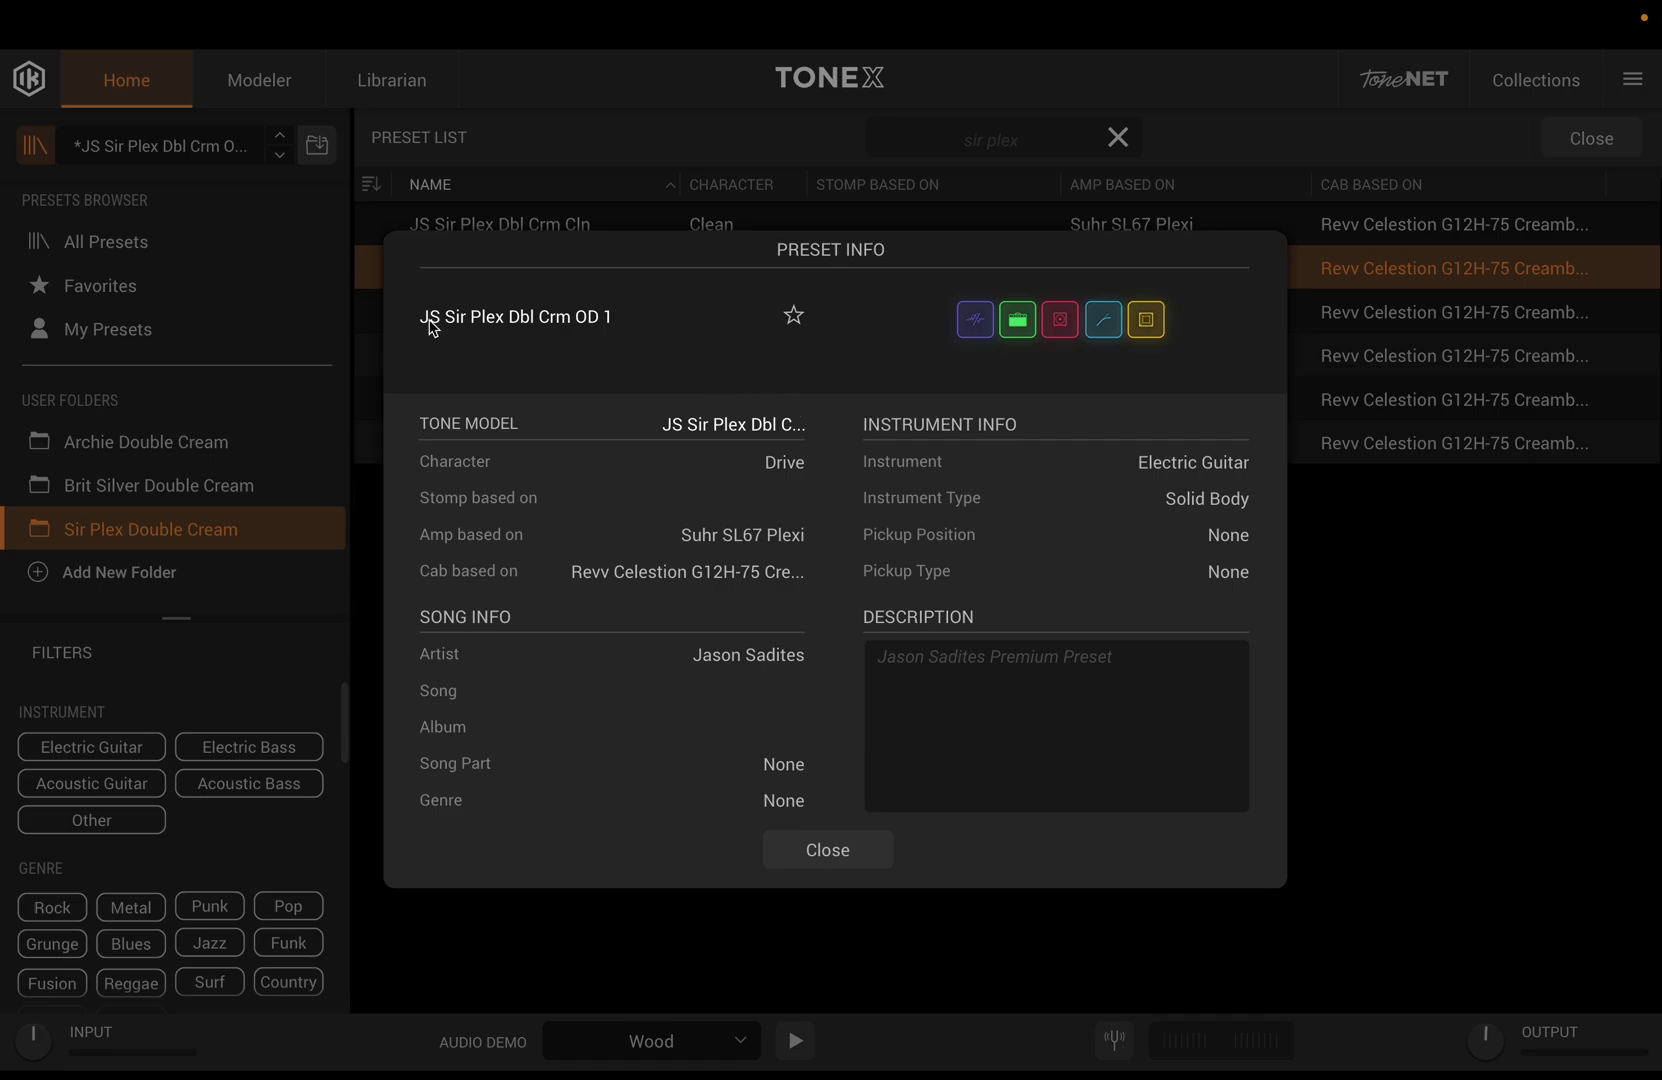
{"action": "left_click", "coordinate": [848, 870]}
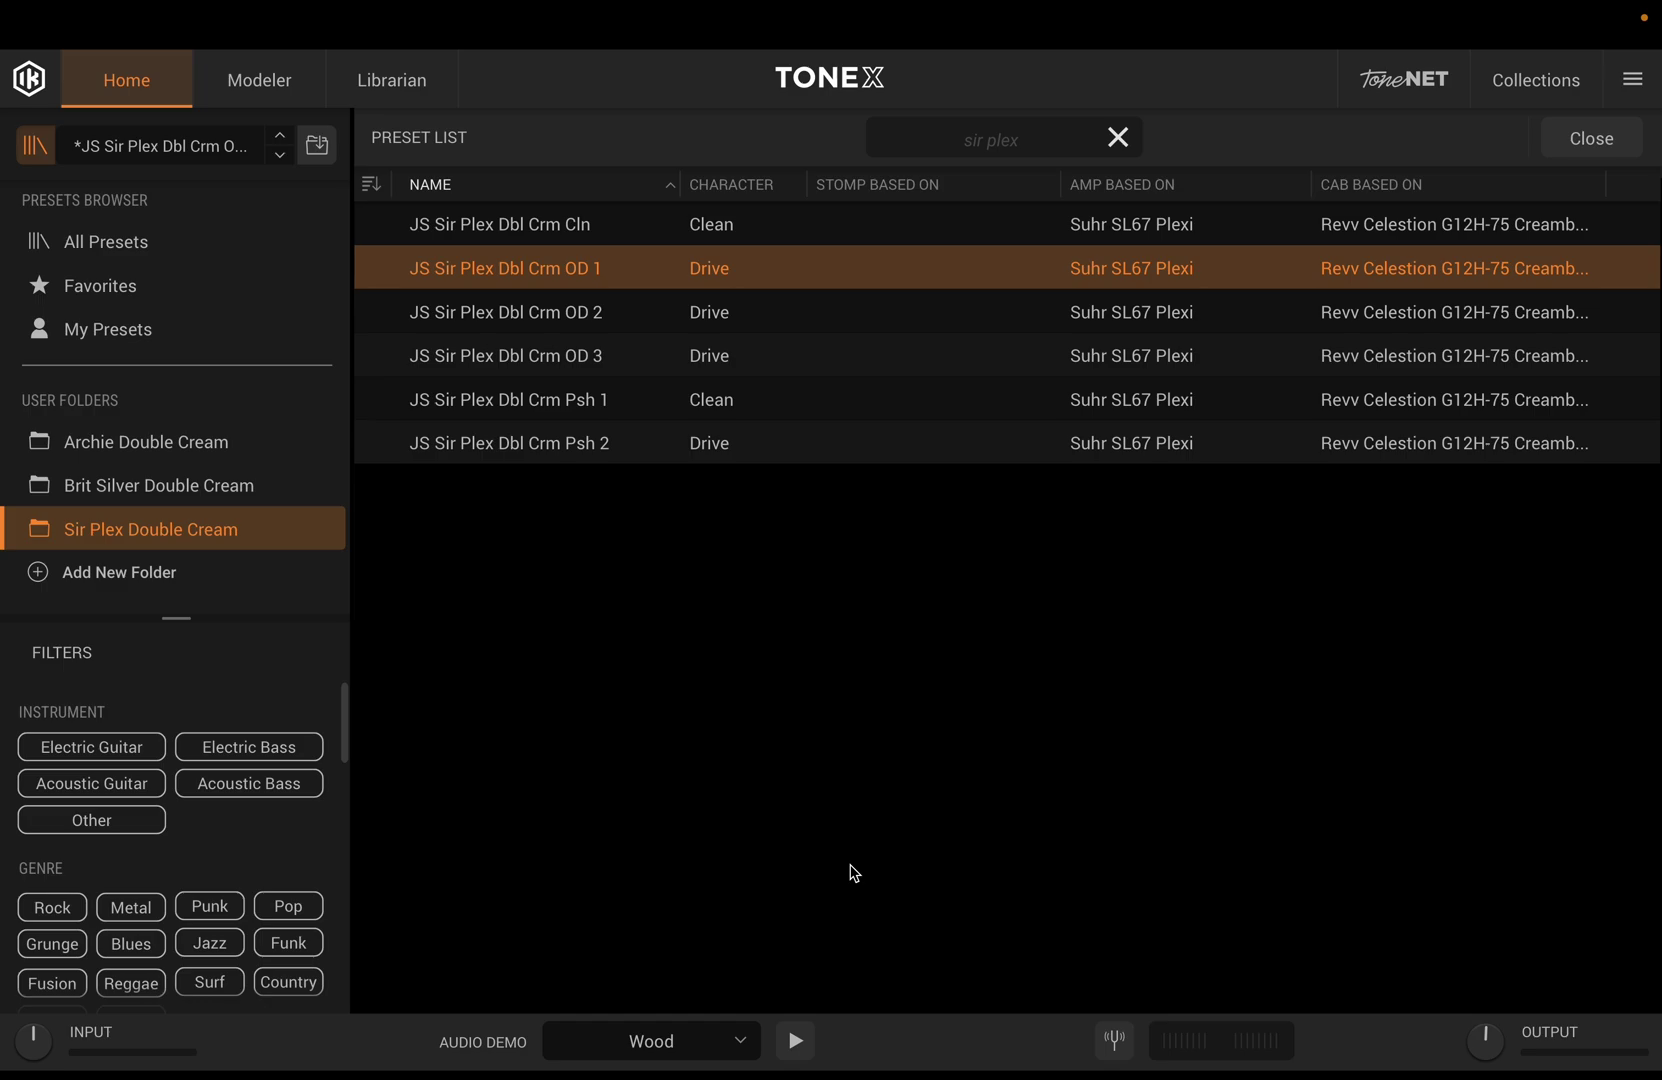
{"action": "key", "text": "Up"}
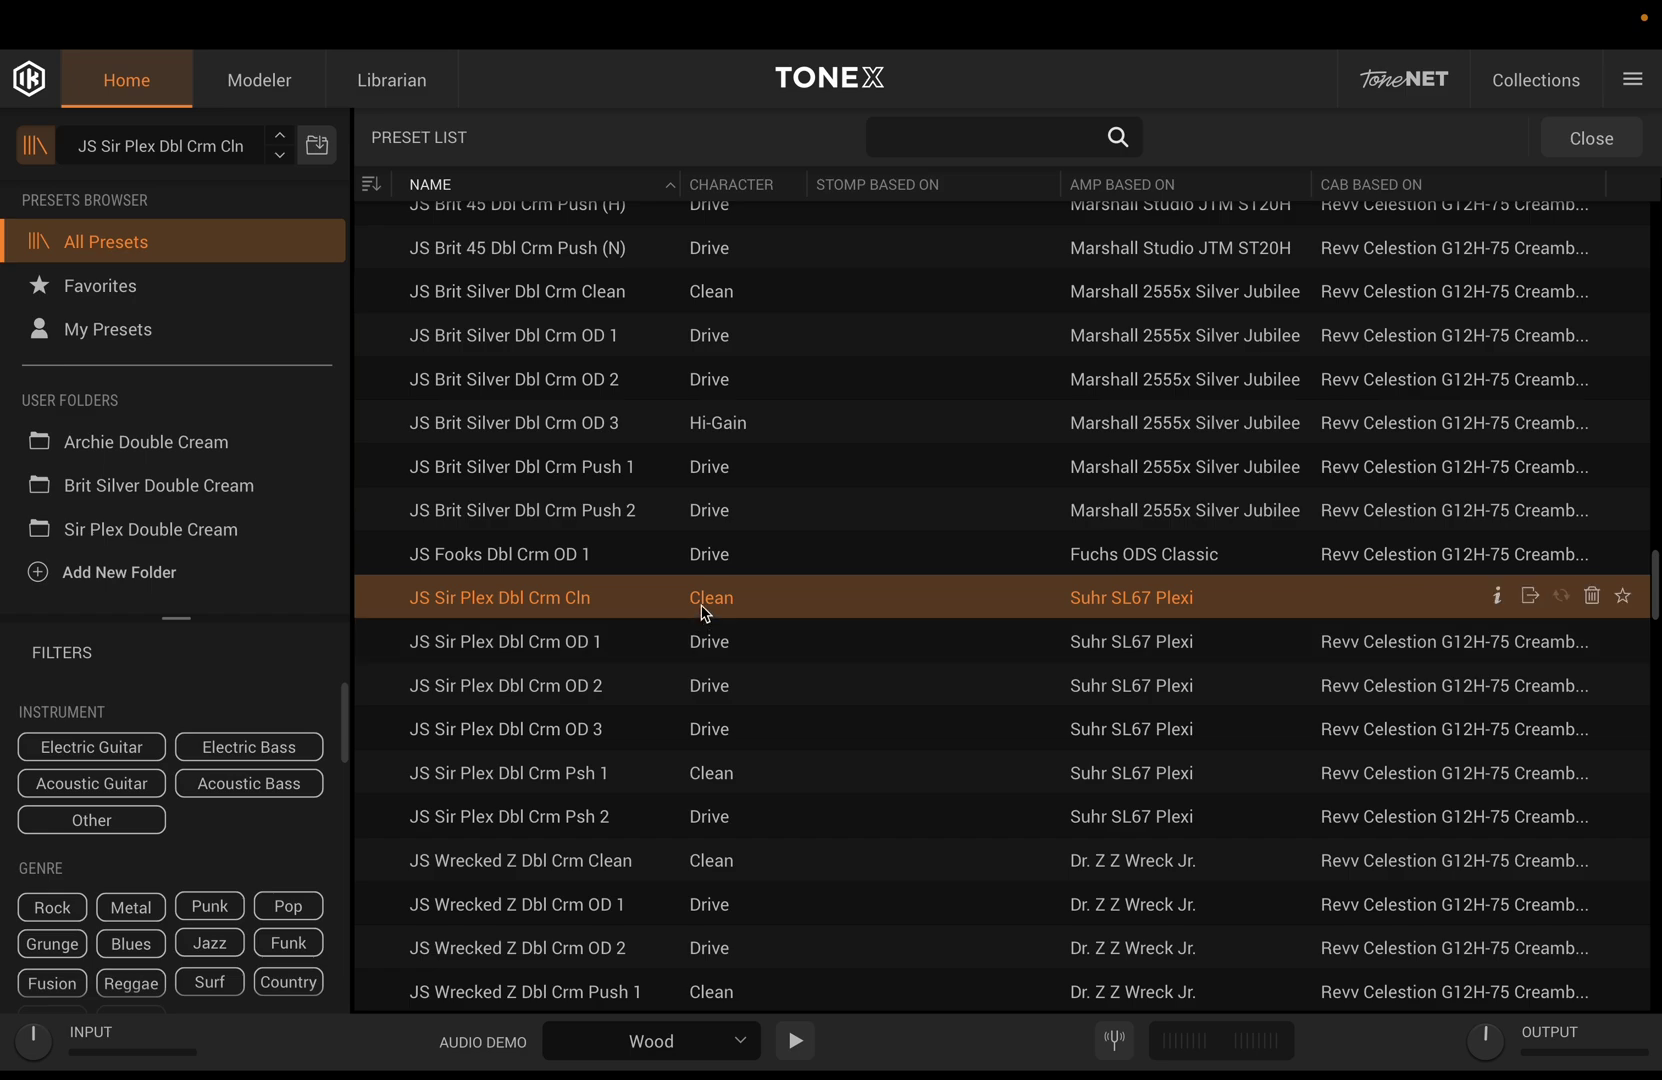
Drag the six JS Sir Plex Dbl Crm presets from All Presets into the Sir Plex Double Cream folder.
{"action": "left_click", "coordinate": [188, 544]}
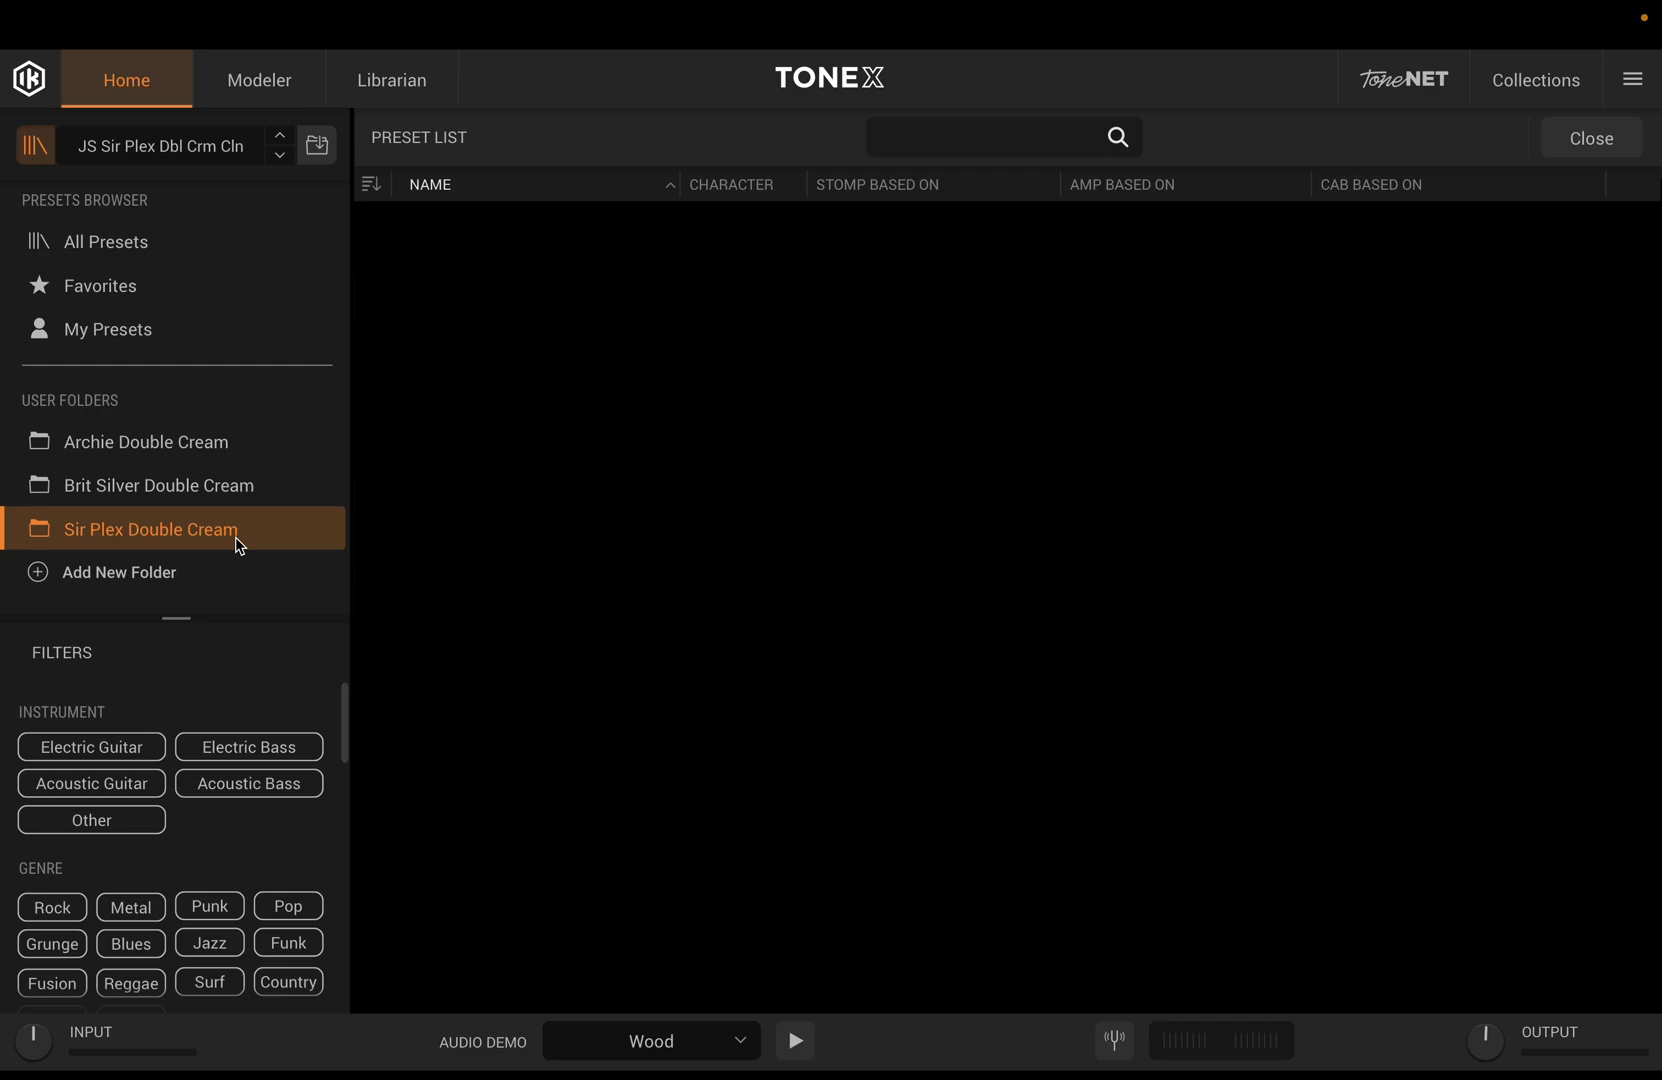
{"action": "left_click", "coordinate": [131, 250]}
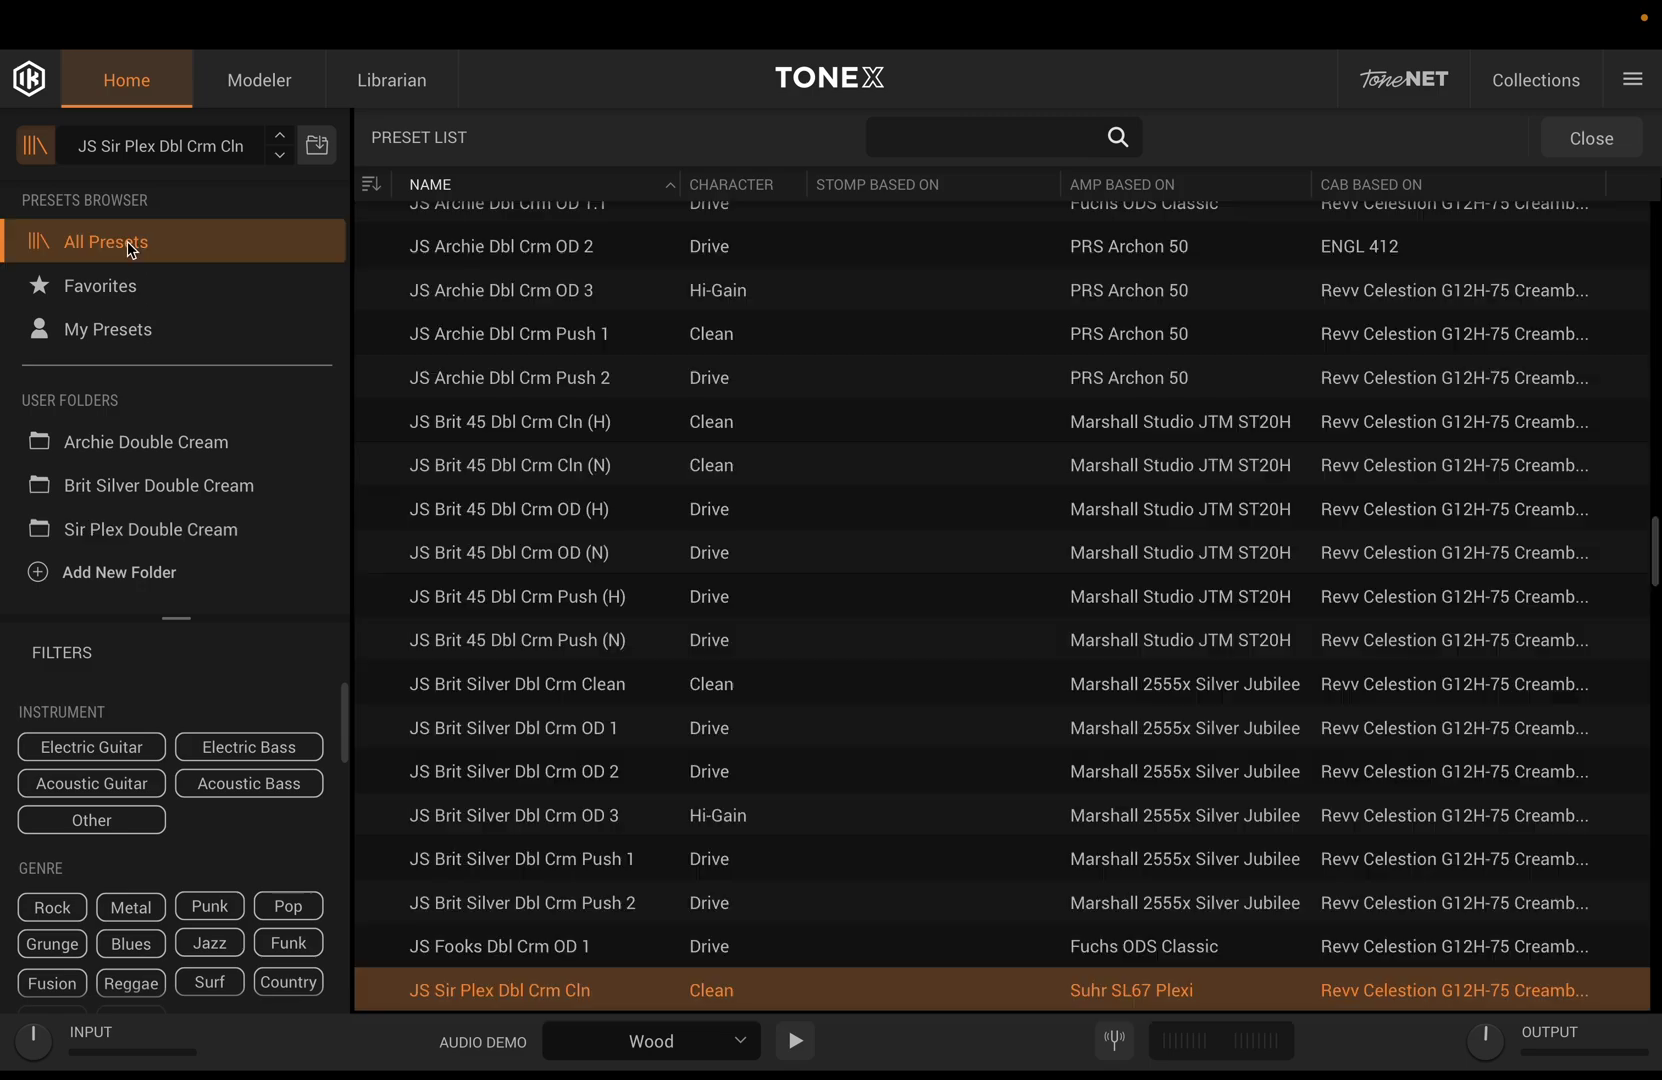
{"action": "scroll", "coordinate": [525, 755], "scroll_direction": "up", "scroll_amount": 2}
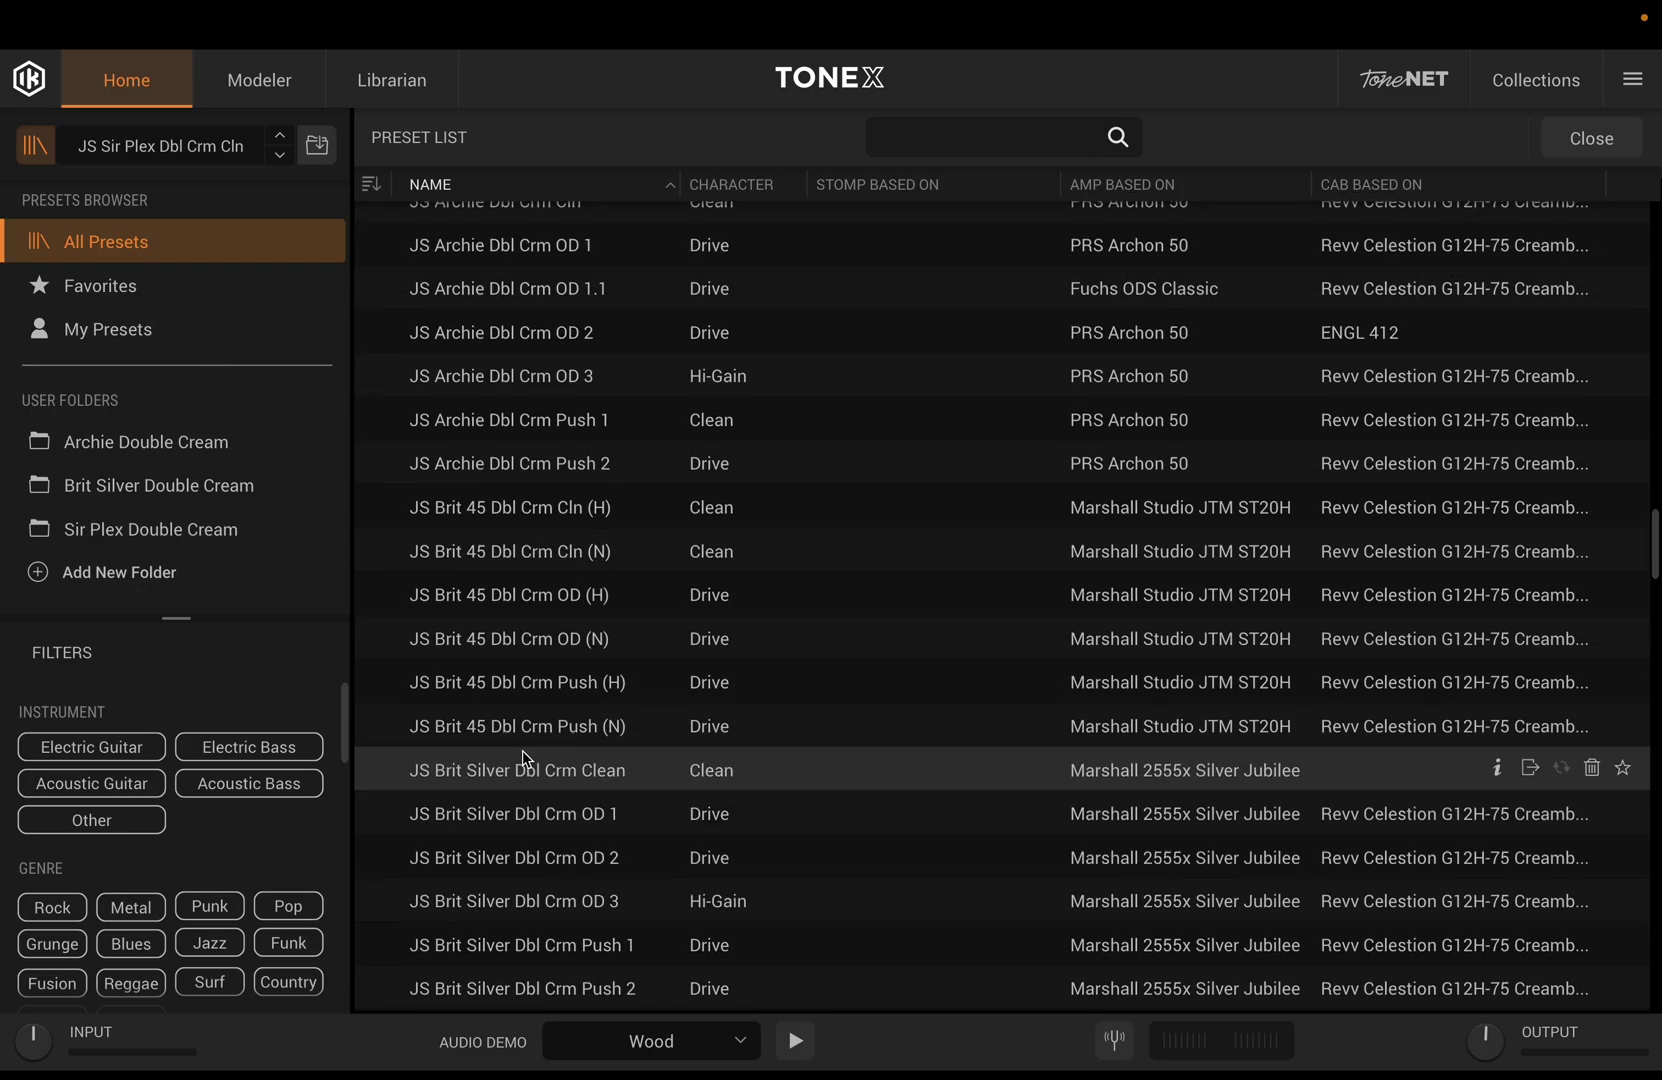
{"action": "scroll", "coordinate": [530, 765], "scroll_direction": "down", "scroll_amount": 1}
{"action": "scroll", "coordinate": [535, 778], "scroll_direction": "down", "scroll_amount": 5}
{"action": "left_click", "coordinate": [520, 745], "text": "shift"}
{"action": "left_click_drag", "start_coordinate": [582, 527], "coordinate": [197, 543]}
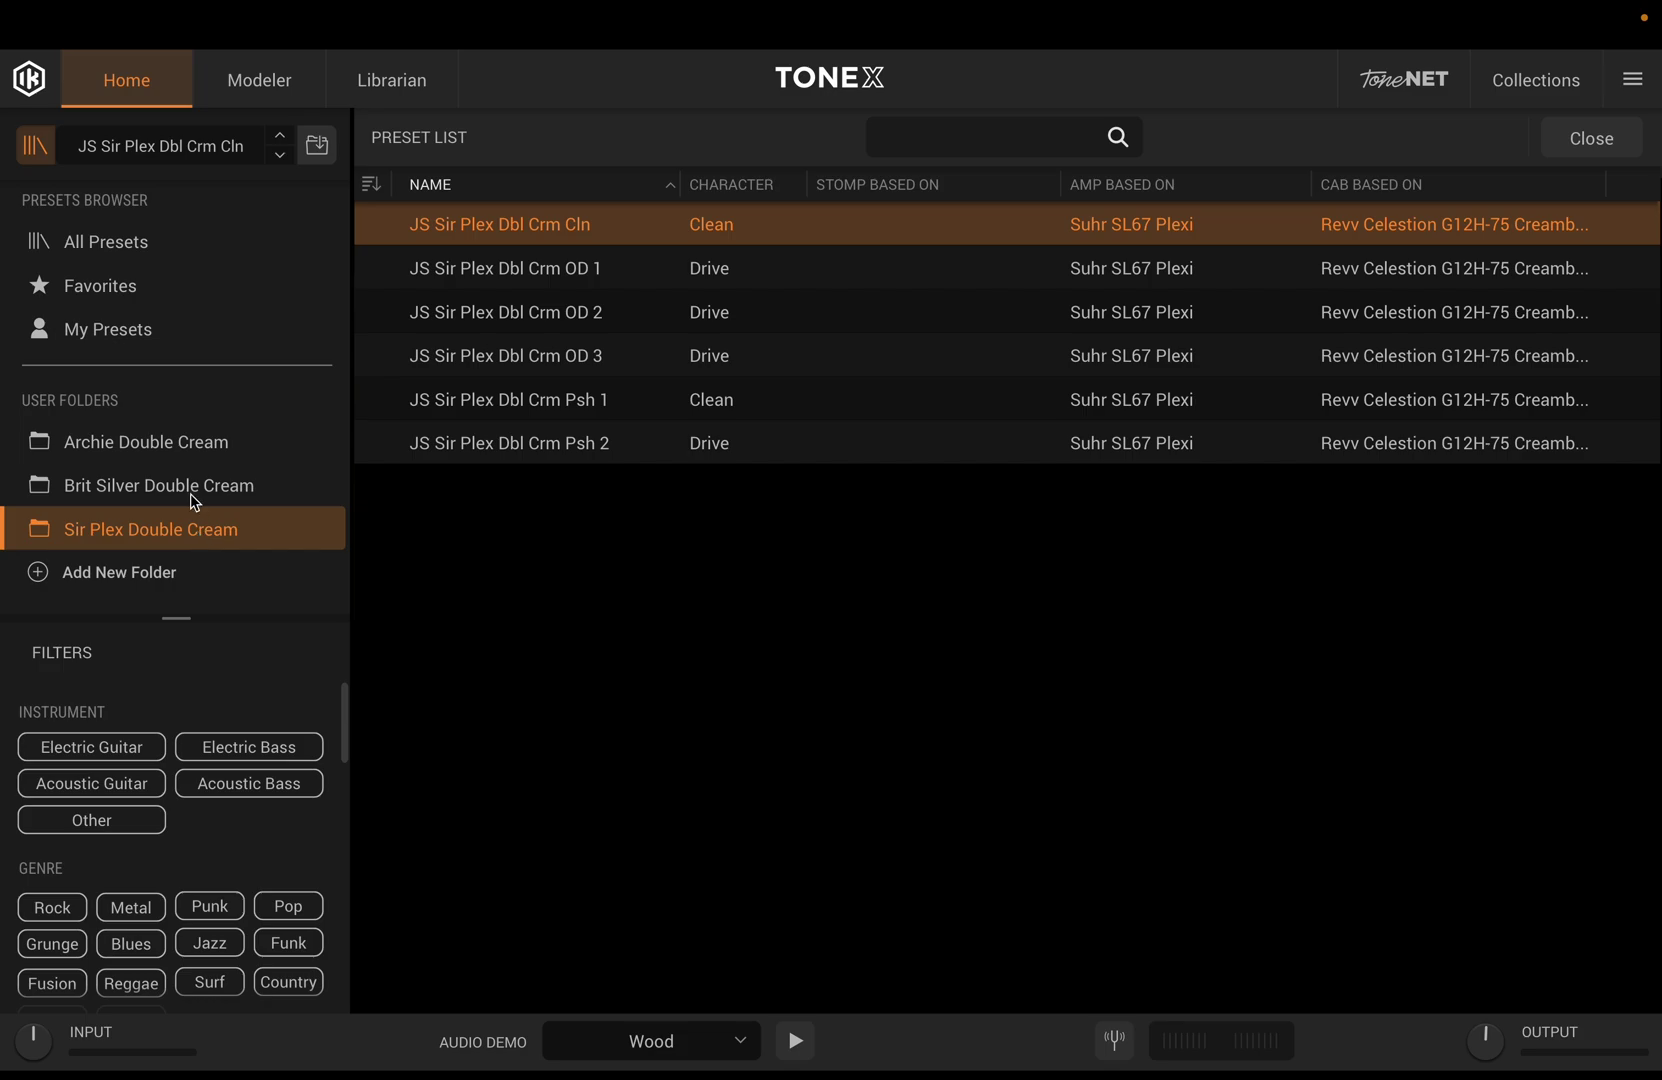
Confirm the Sir Plex Double Cream folder holds six presets, then close the preset list.
{"action": "left_click", "coordinate": [195, 500]}
{"action": "left_click", "coordinate": [198, 457]}
{"action": "left_click", "coordinate": [201, 496]}
{"action": "left_click", "coordinate": [198, 456]}
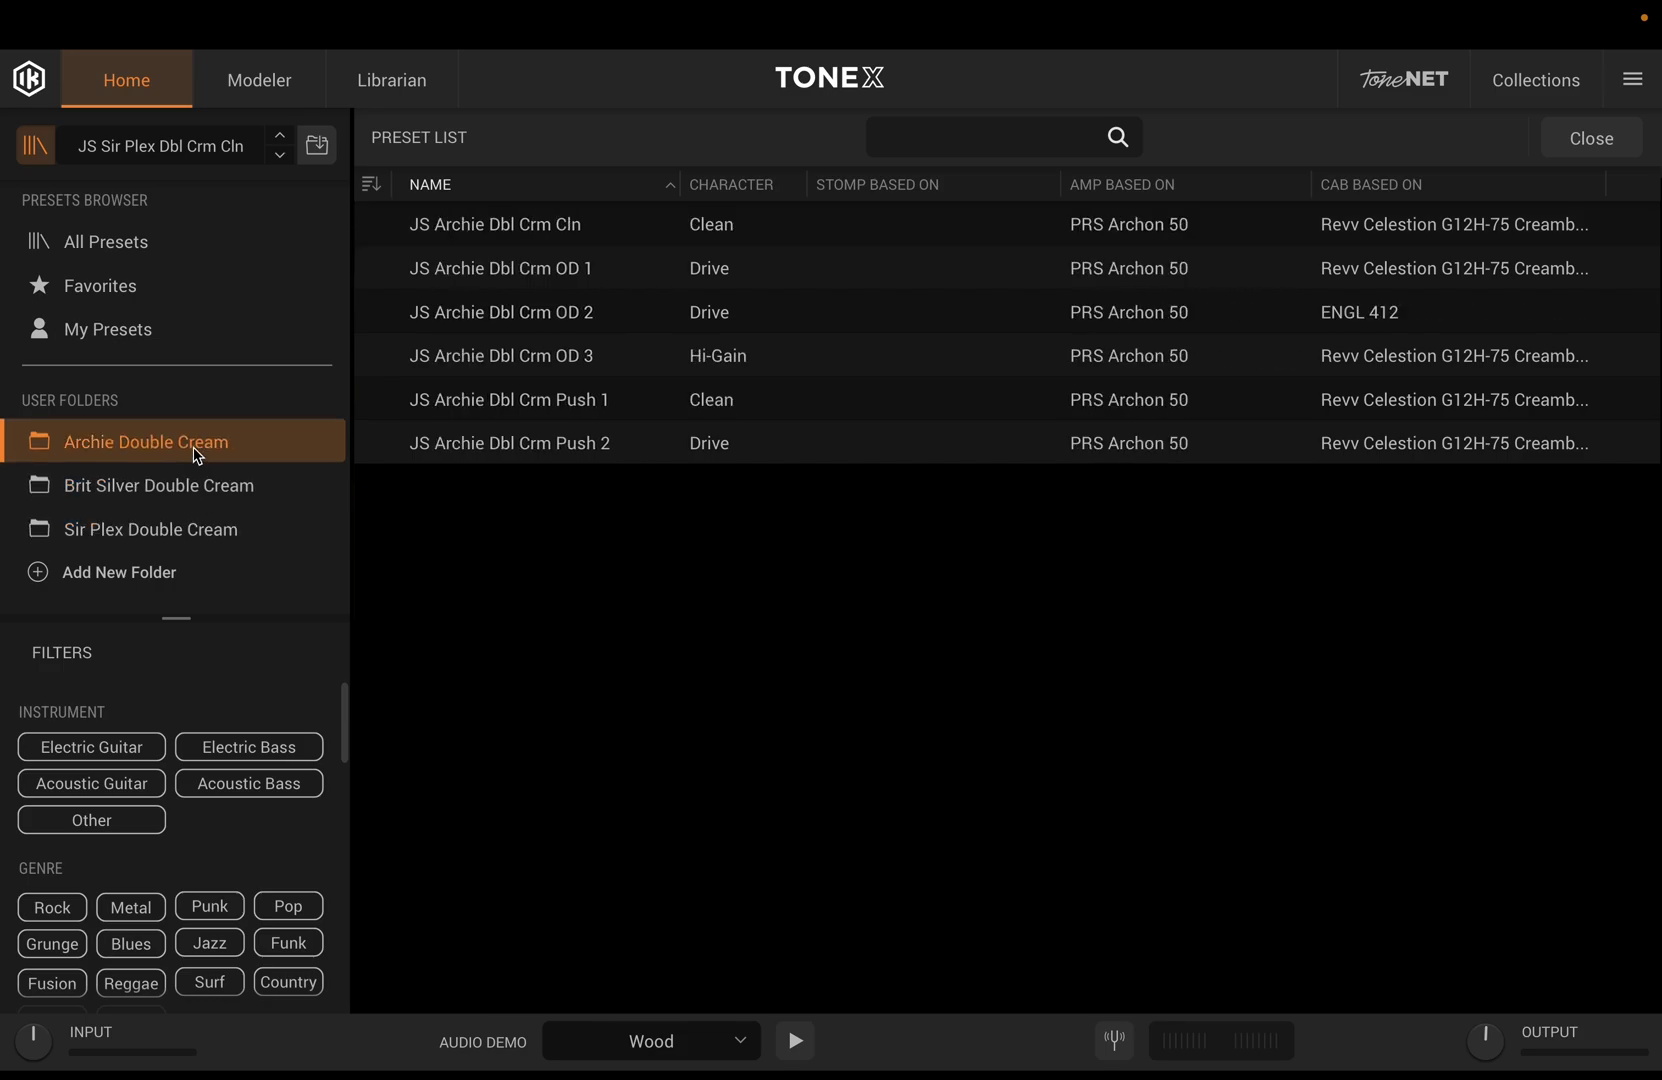
{"action": "left_click", "coordinate": [196, 493]}
{"action": "left_click", "coordinate": [203, 530]}
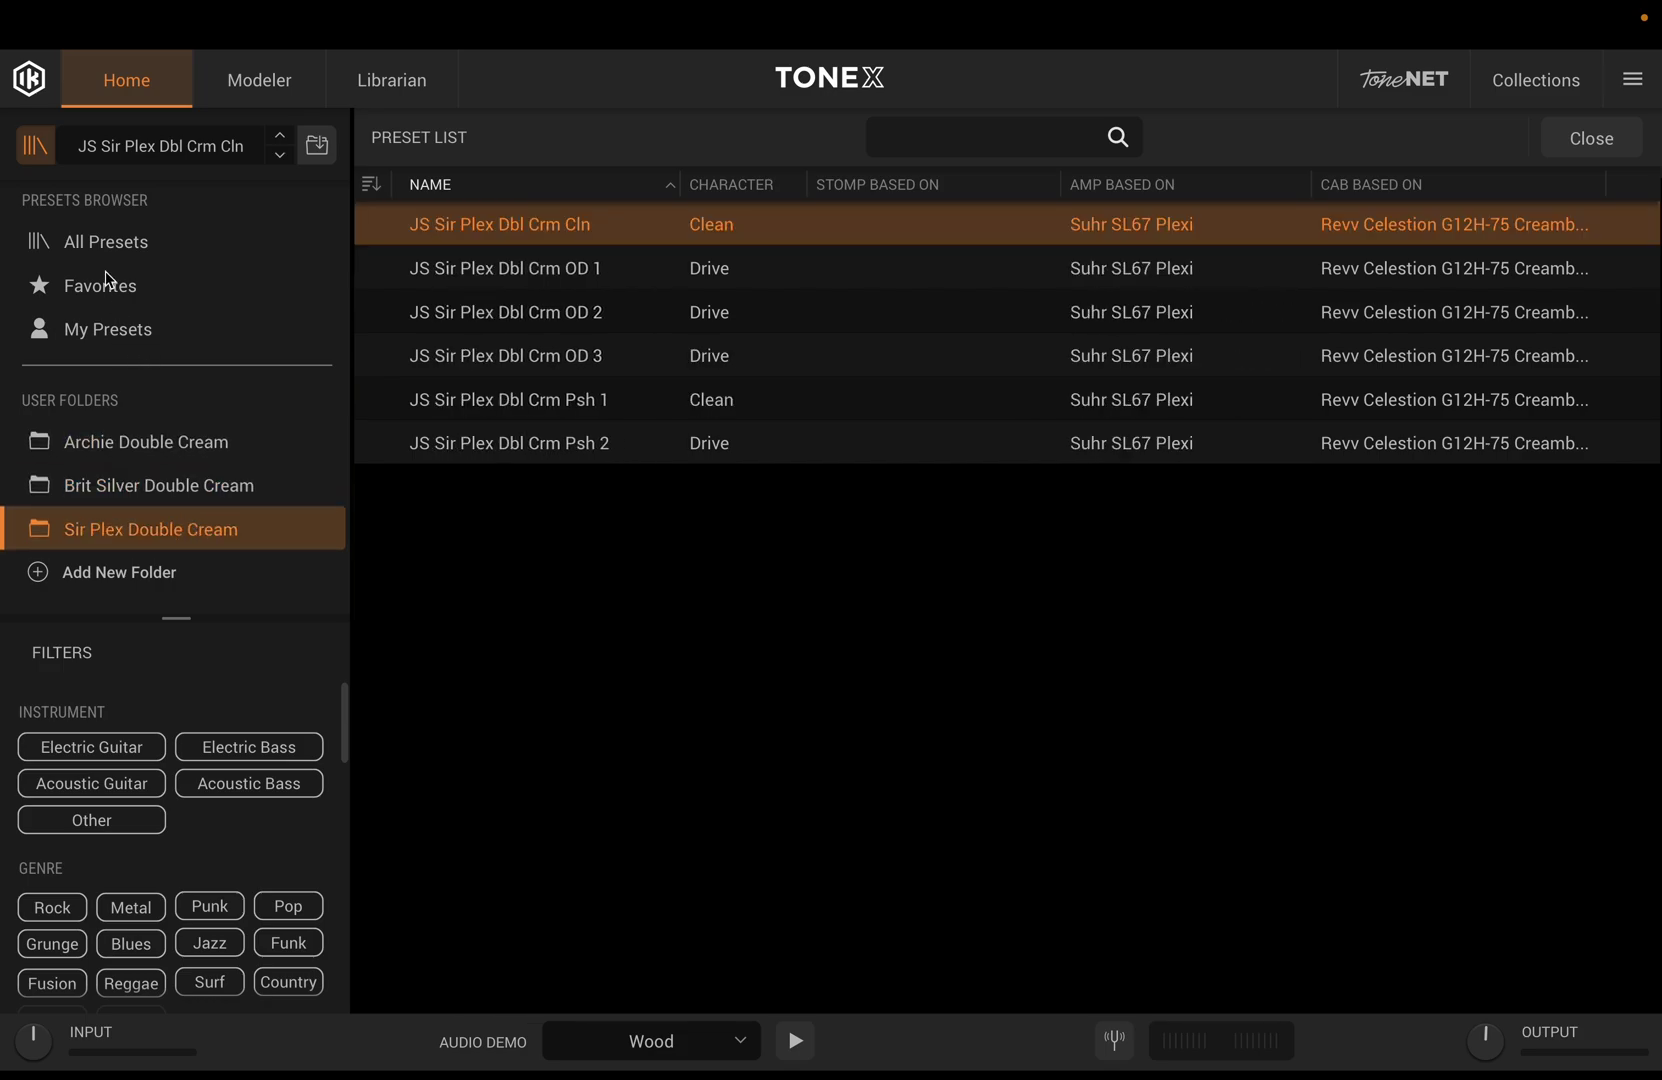
{"action": "left_click", "coordinate": [125, 243]}
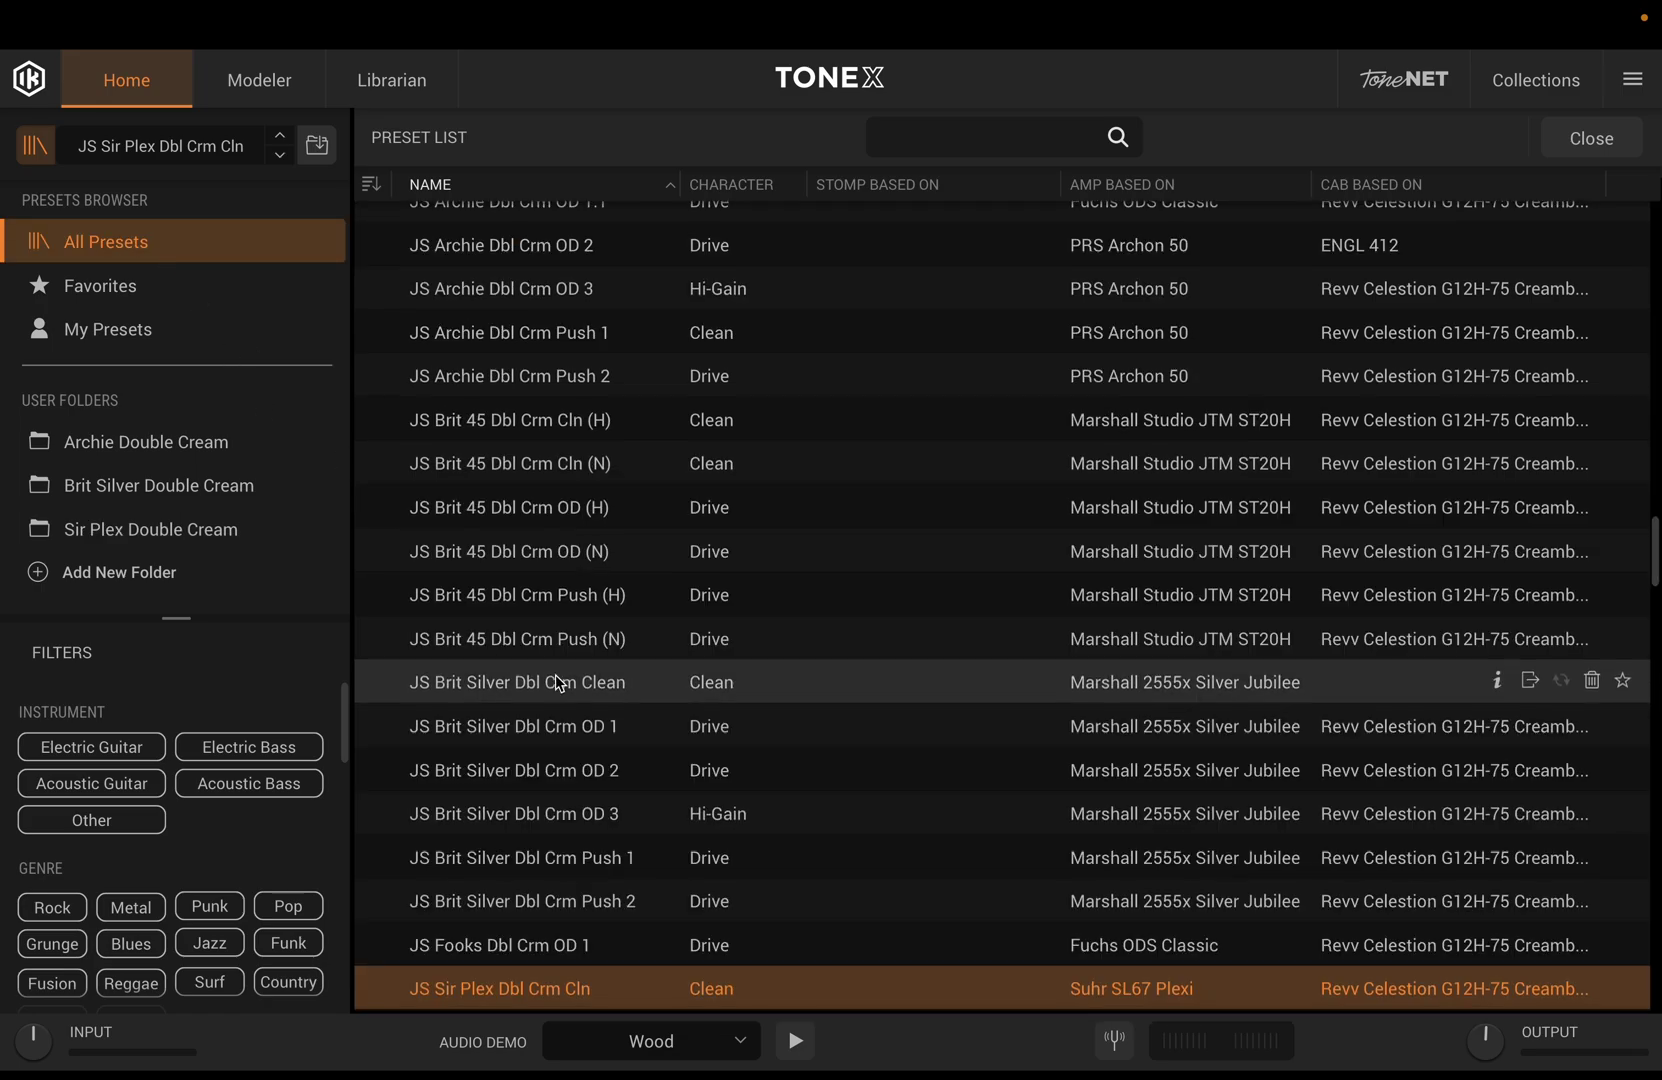
{"action": "scroll", "coordinate": [554, 674], "scroll_direction": "down", "scroll_amount": 3}
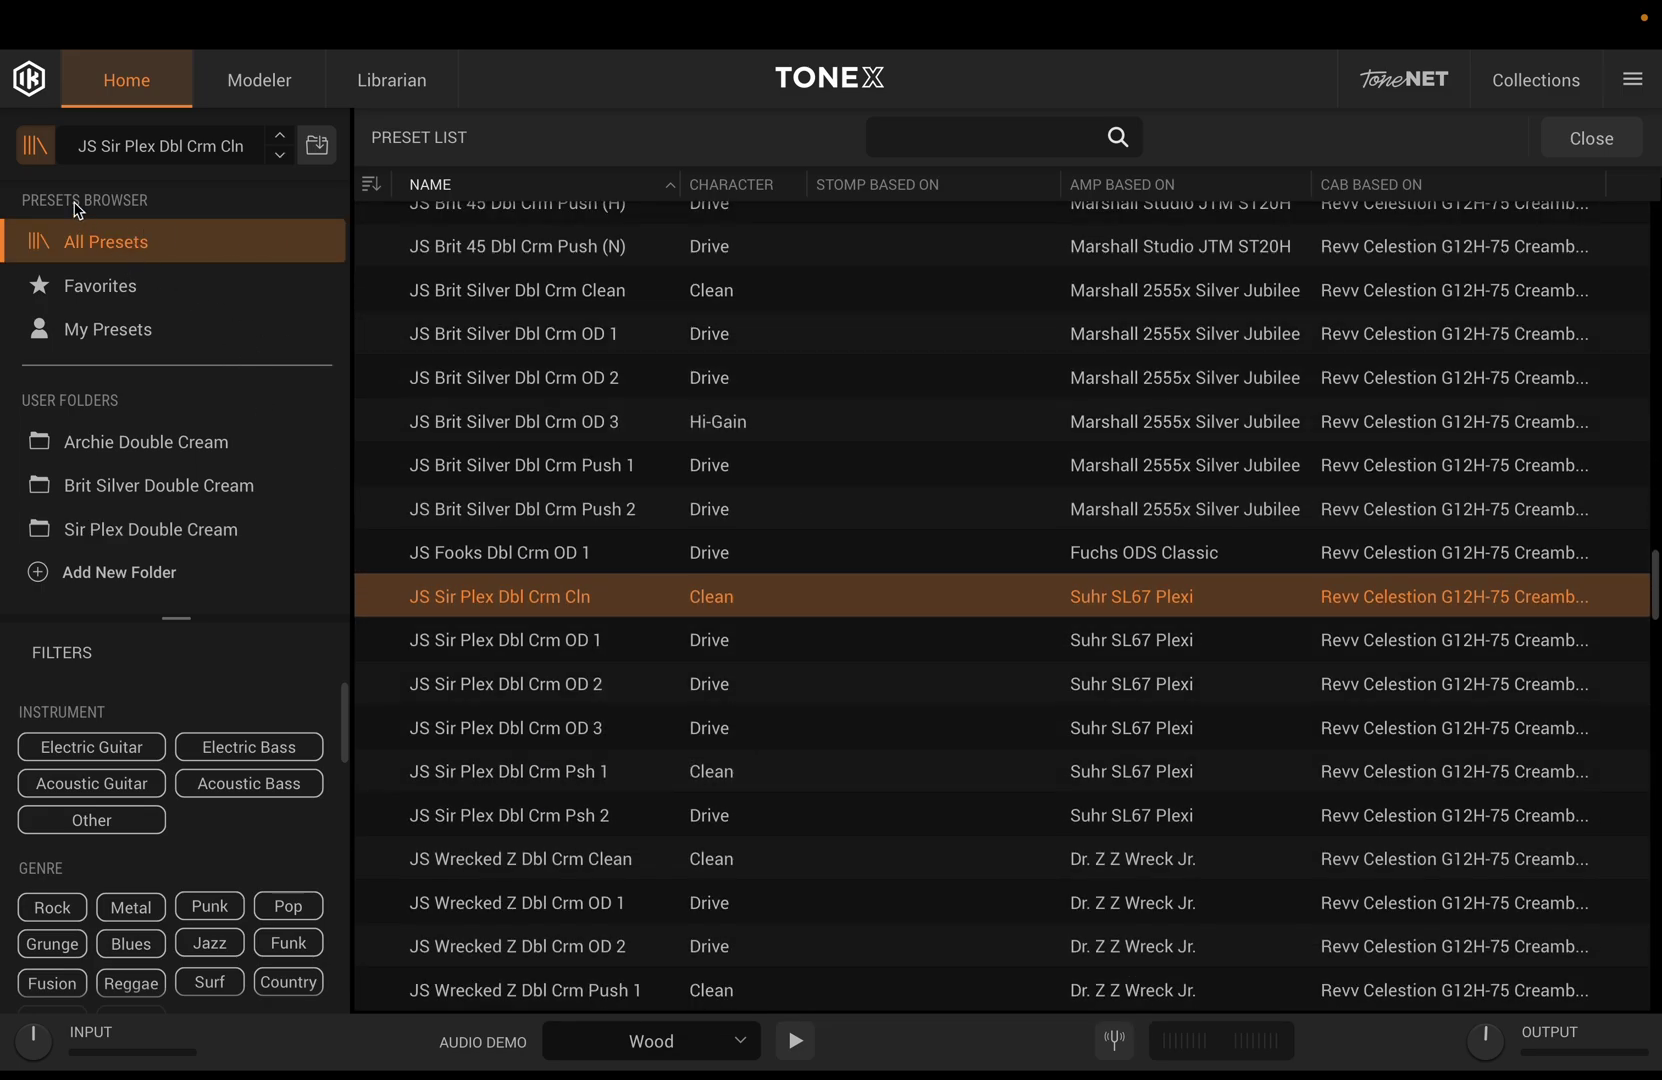
{"action": "left_click", "coordinate": [36, 152]}
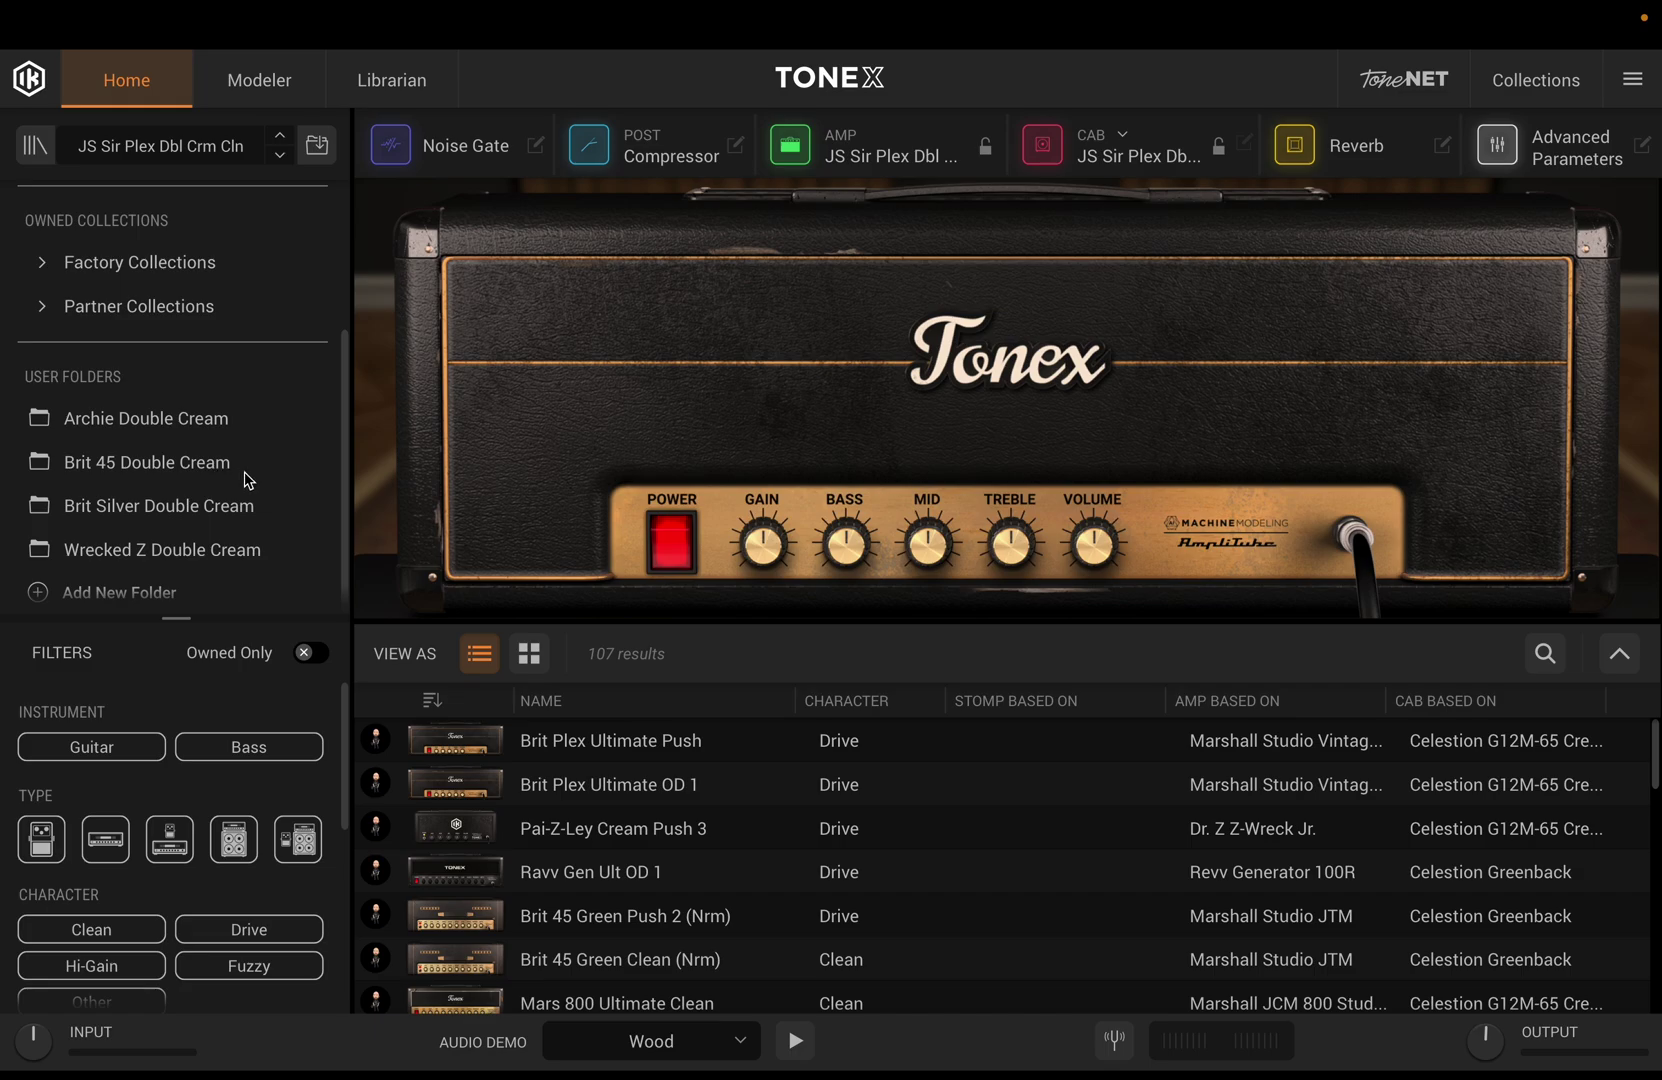
Add a user folder named 'Sir Plex Double Cream Ultimate' via Add New Folder.
{"action": "left_click", "coordinate": [120, 592]}
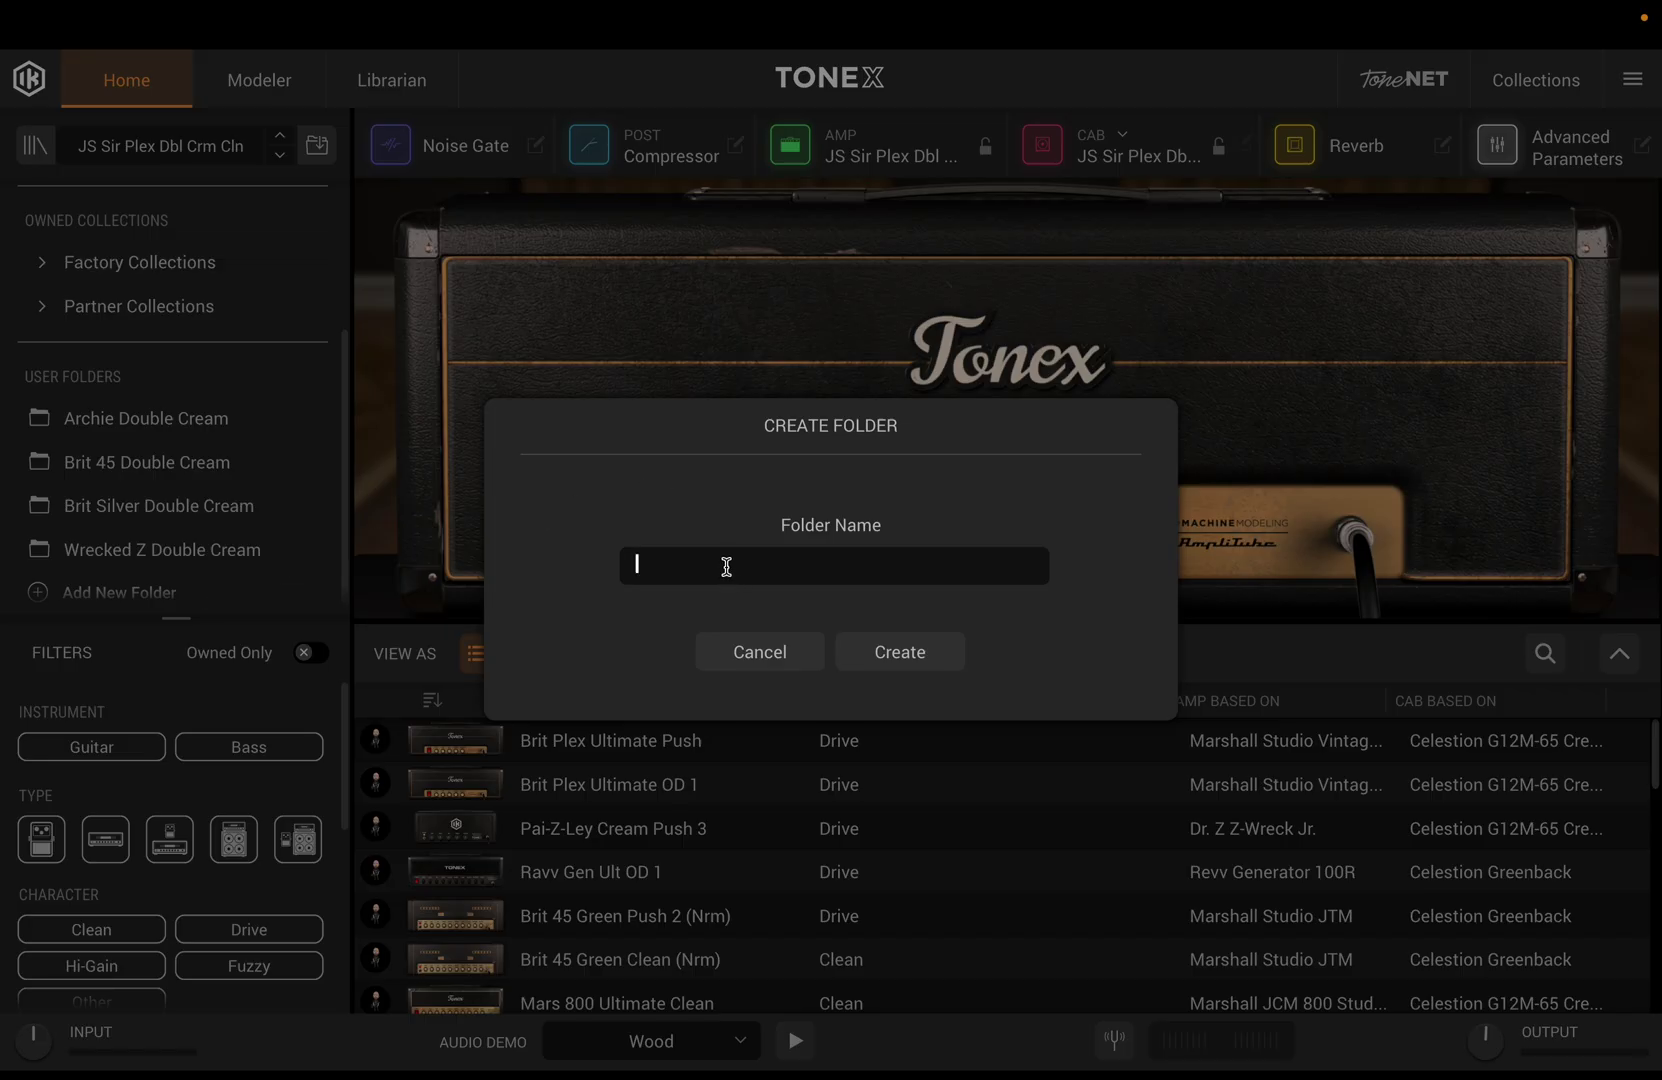
{"action": "type", "text": "Sir Plex Double Cream Ultimate"}
{"action": "key", "text": "Return"}
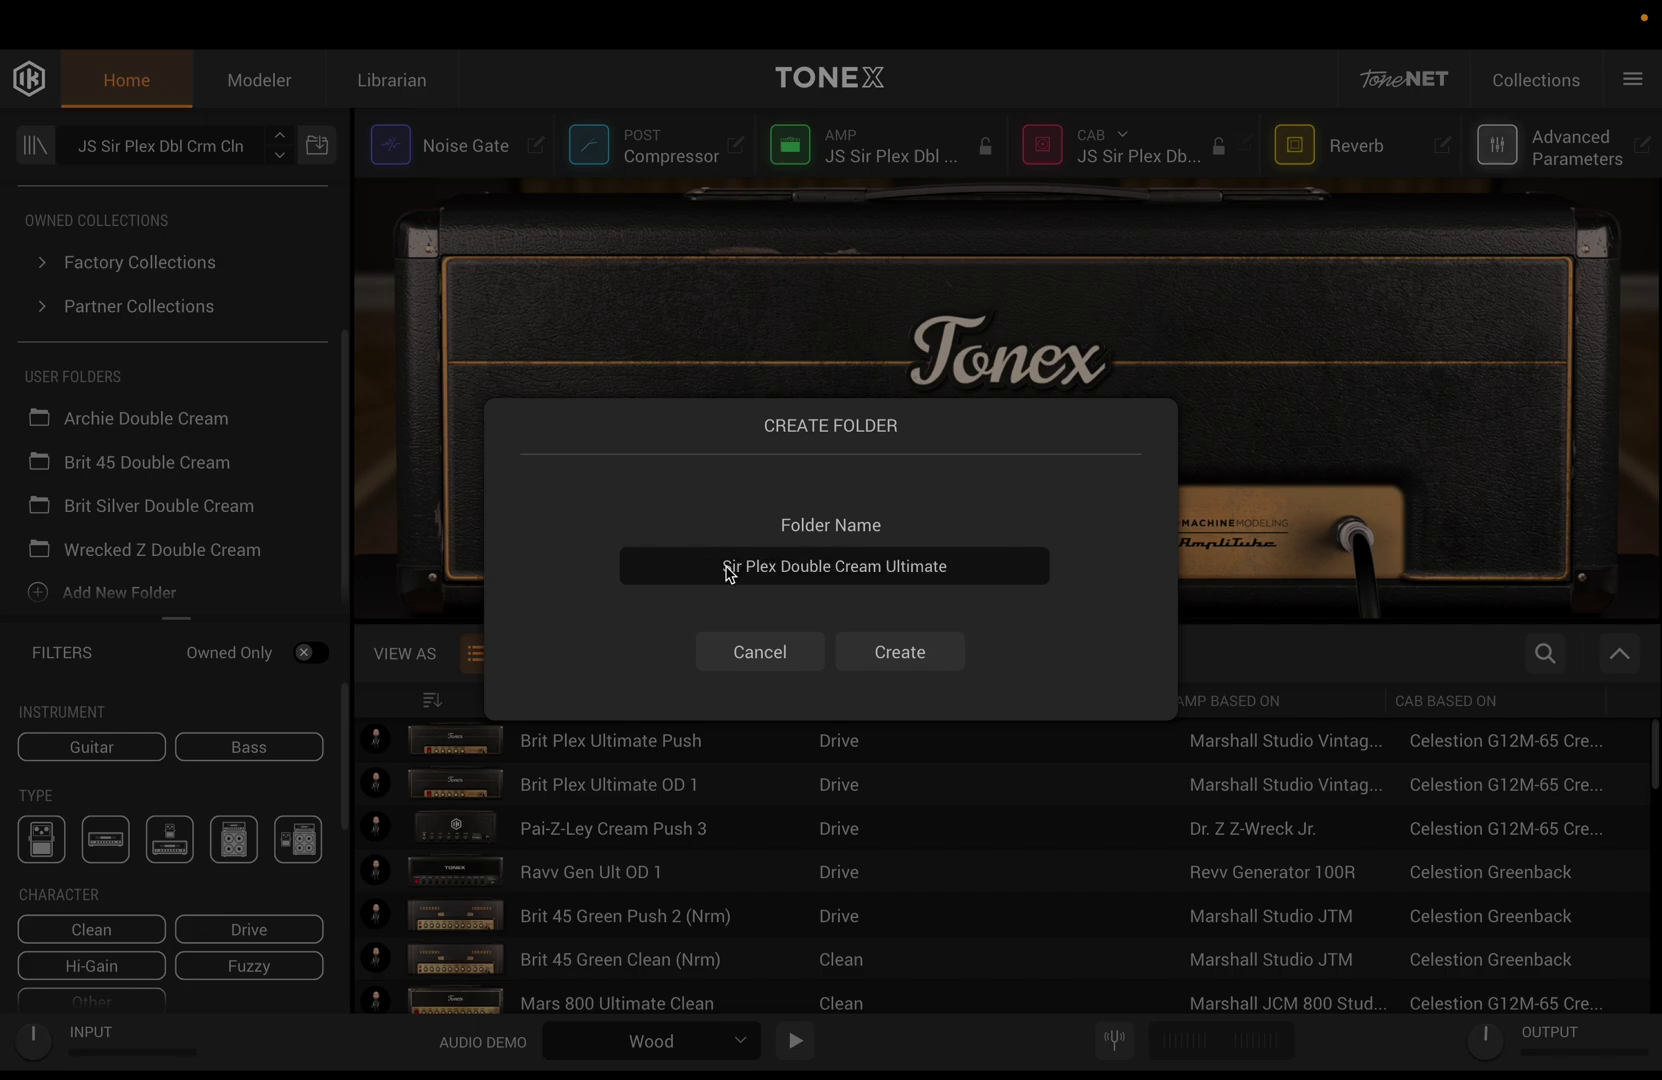
{"action": "left_click", "coordinate": [872, 651]}
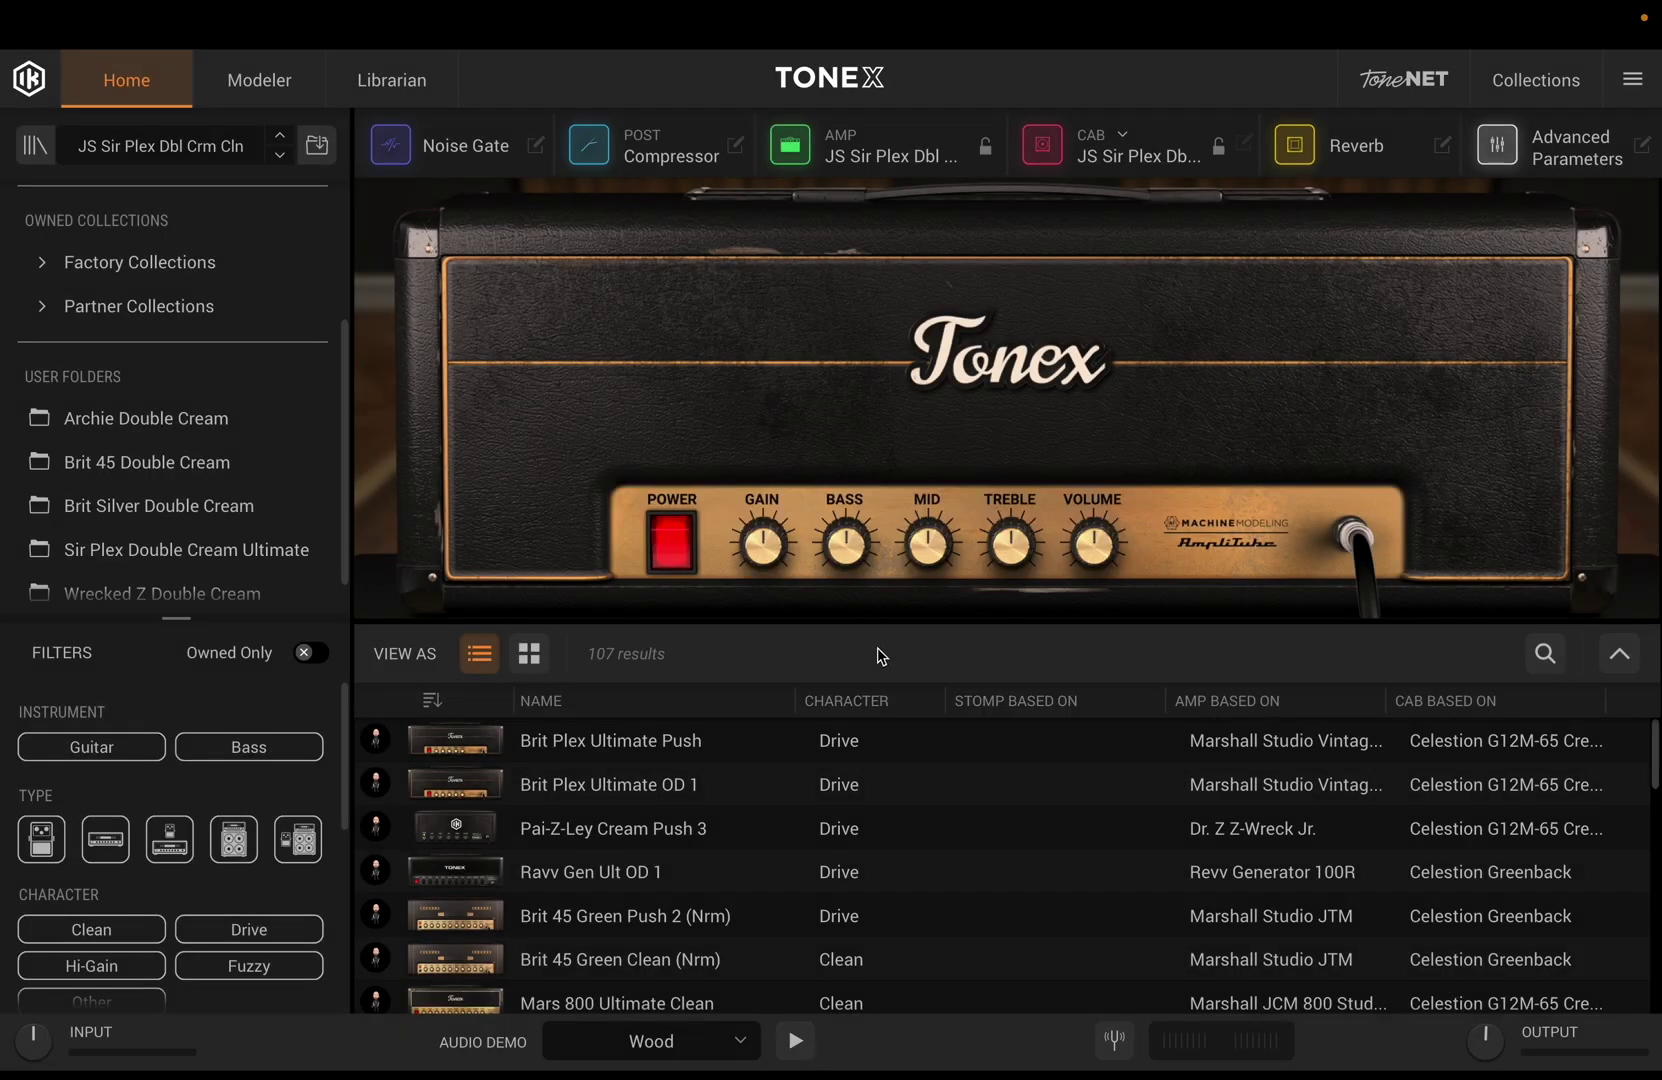
Filter to My Tone Models and drag the six JS Sir Plex Dbl Crm models into Sir Plex Double Cream Ultimate.
{"action": "scroll", "coordinate": [296, 532], "scroll_direction": "down", "scroll_amount": 1}
{"action": "left_click", "coordinate": [268, 515]}
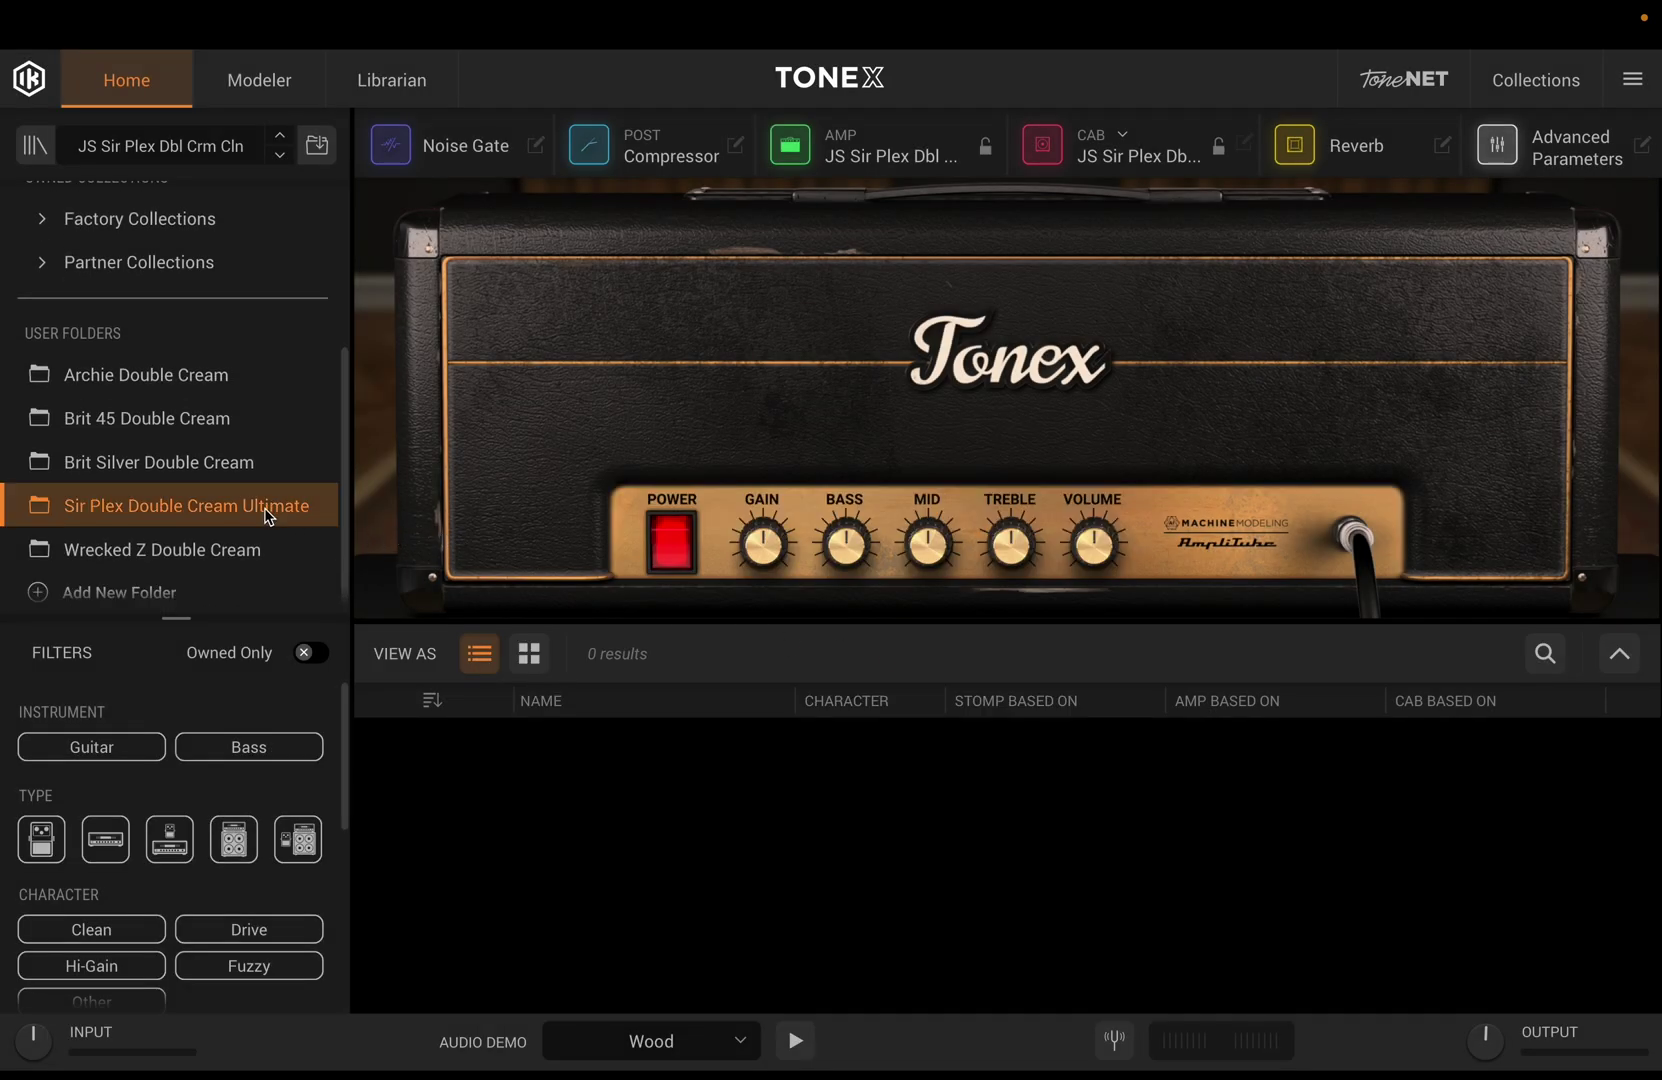
{"action": "scroll", "coordinate": [184, 350], "scroll_direction": "up", "scroll_amount": 3}
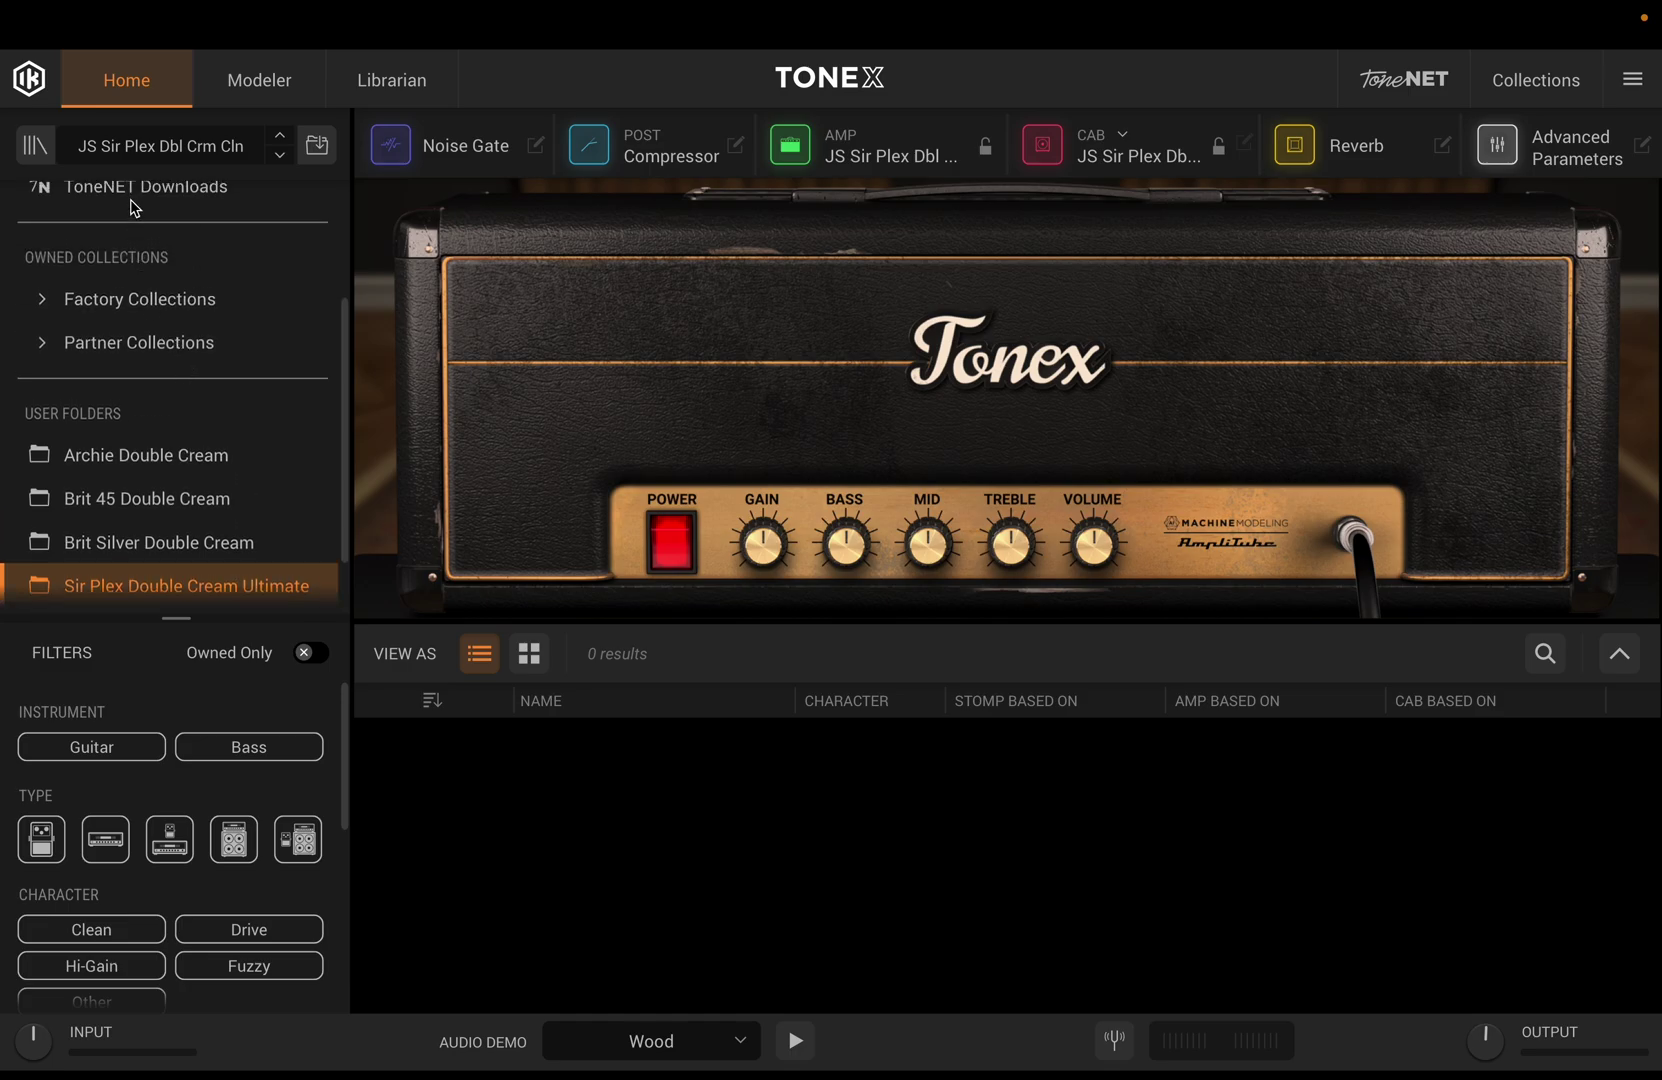
{"action": "left_click", "coordinate": [137, 294]}
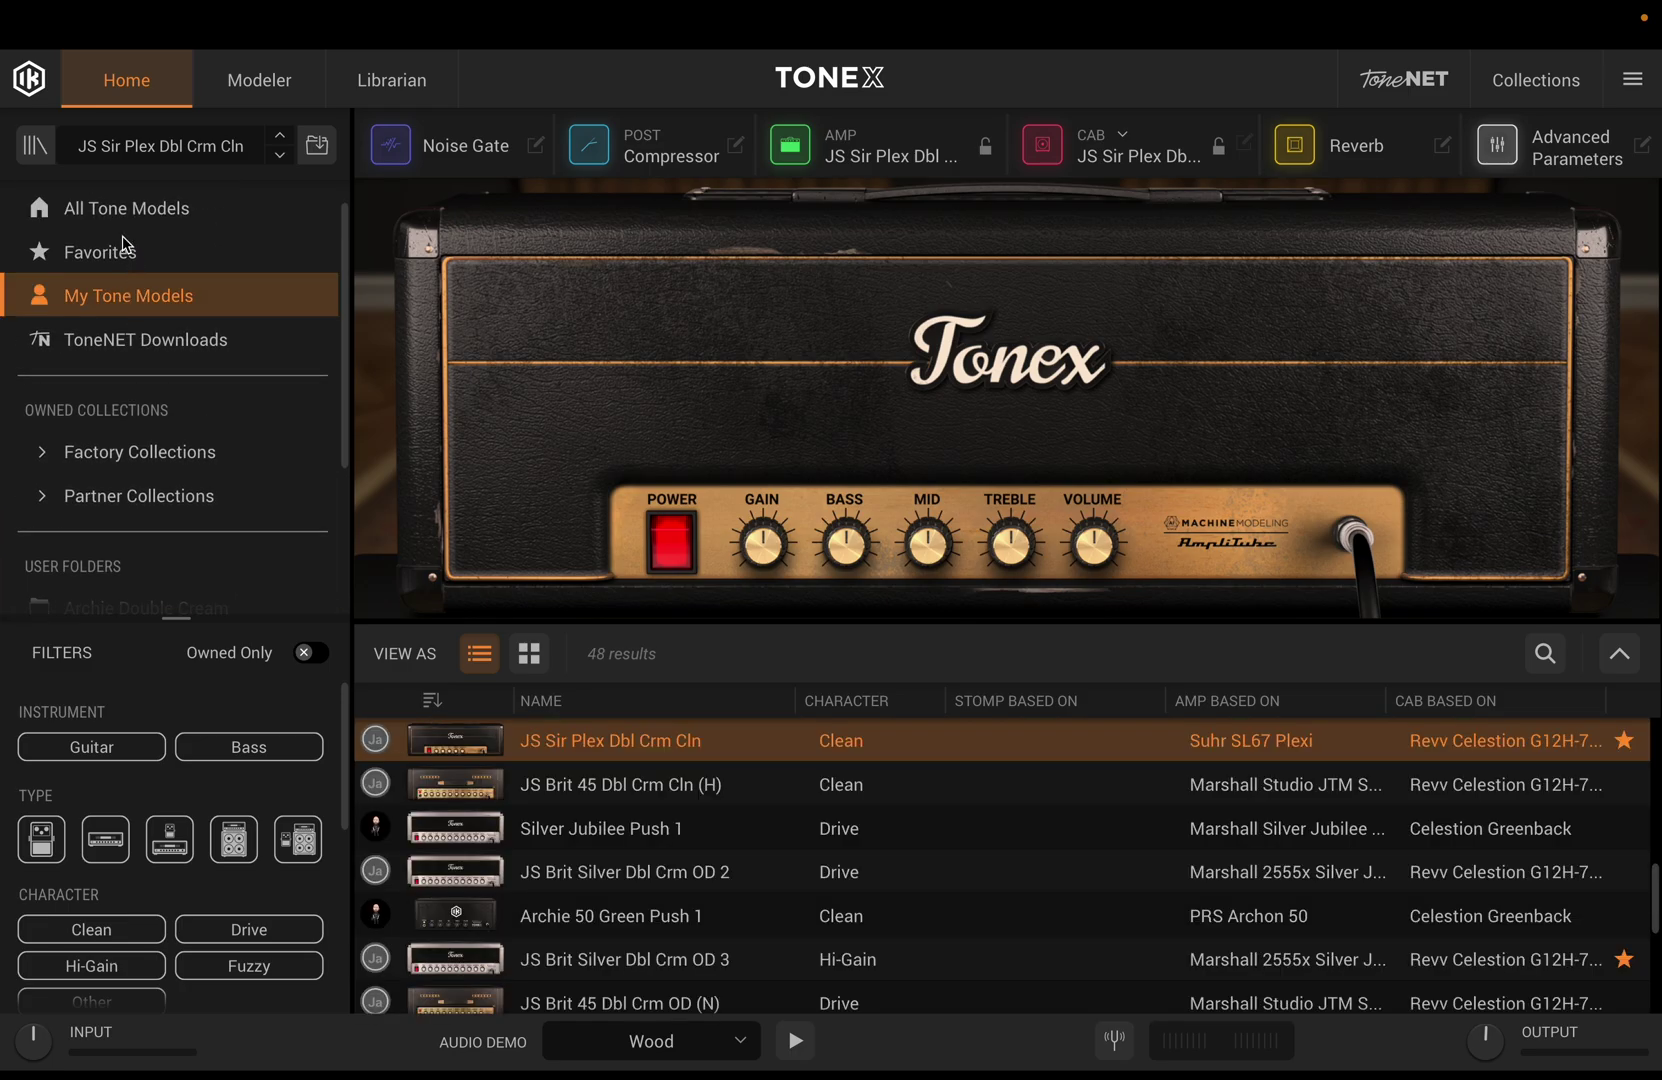
{"action": "left_click", "coordinate": [126, 222]}
{"action": "left_click", "coordinate": [144, 316]}
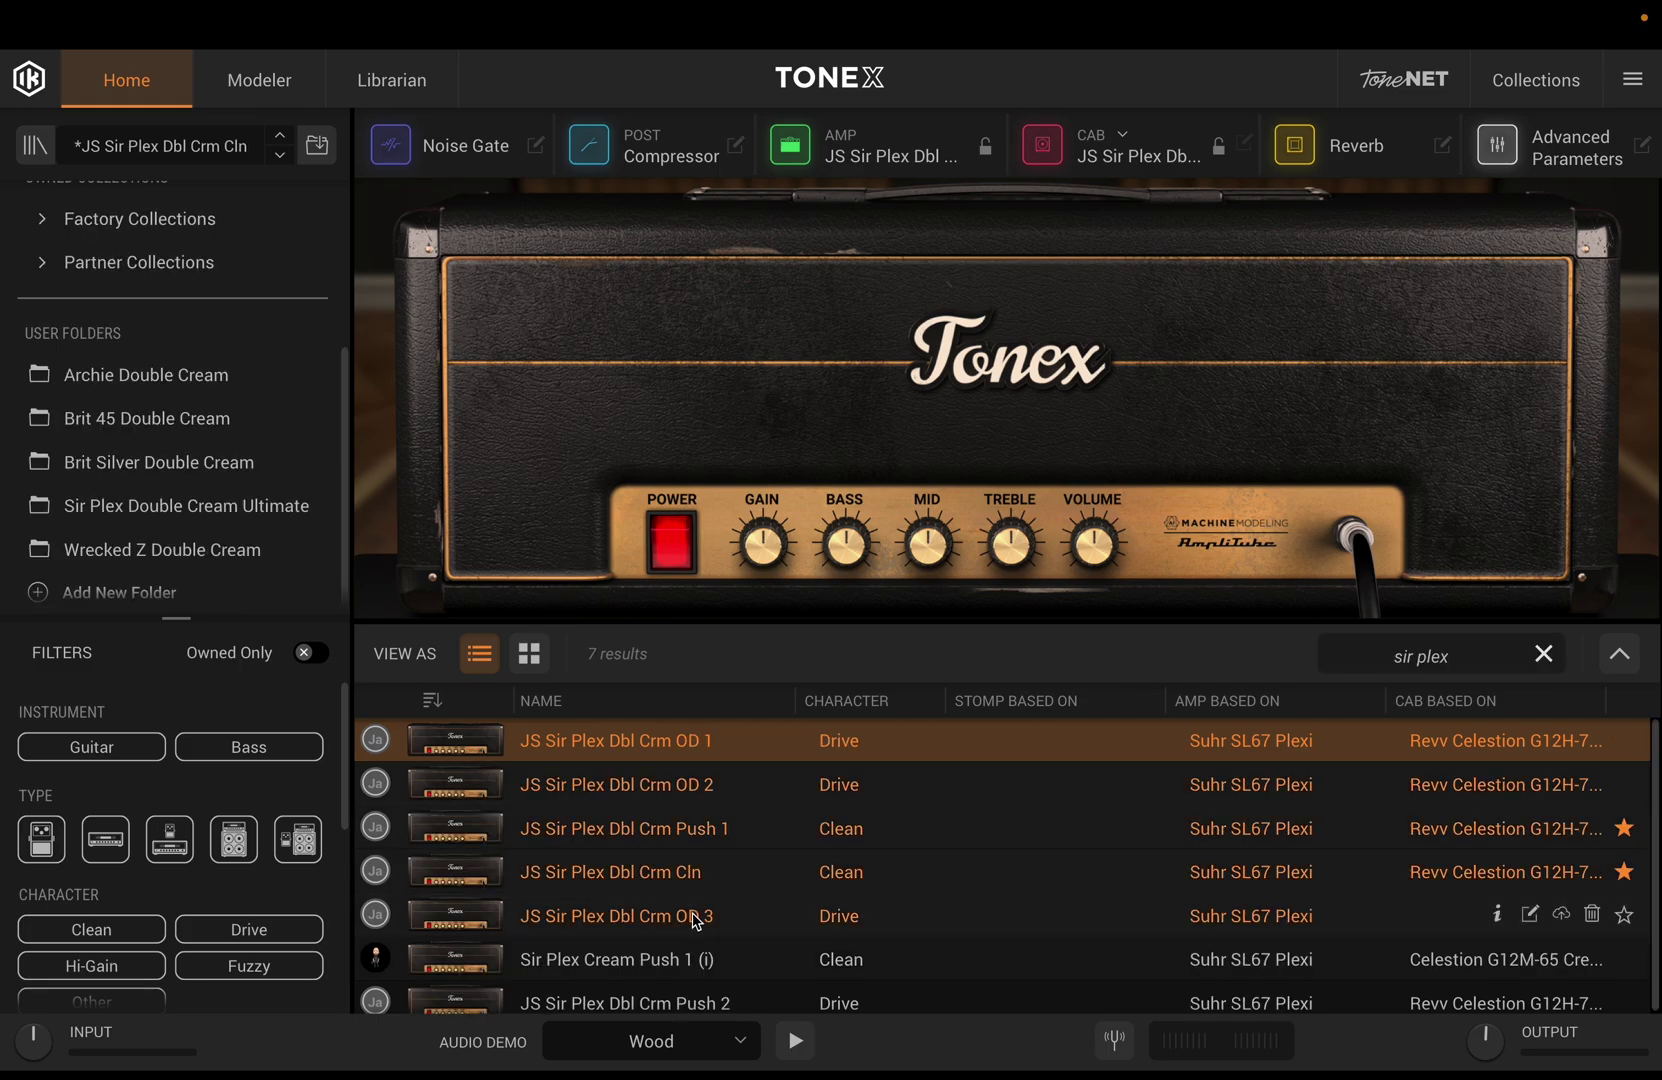
{"action": "scroll", "coordinate": [605, 1010], "scroll_direction": "down", "scroll_amount": 1}
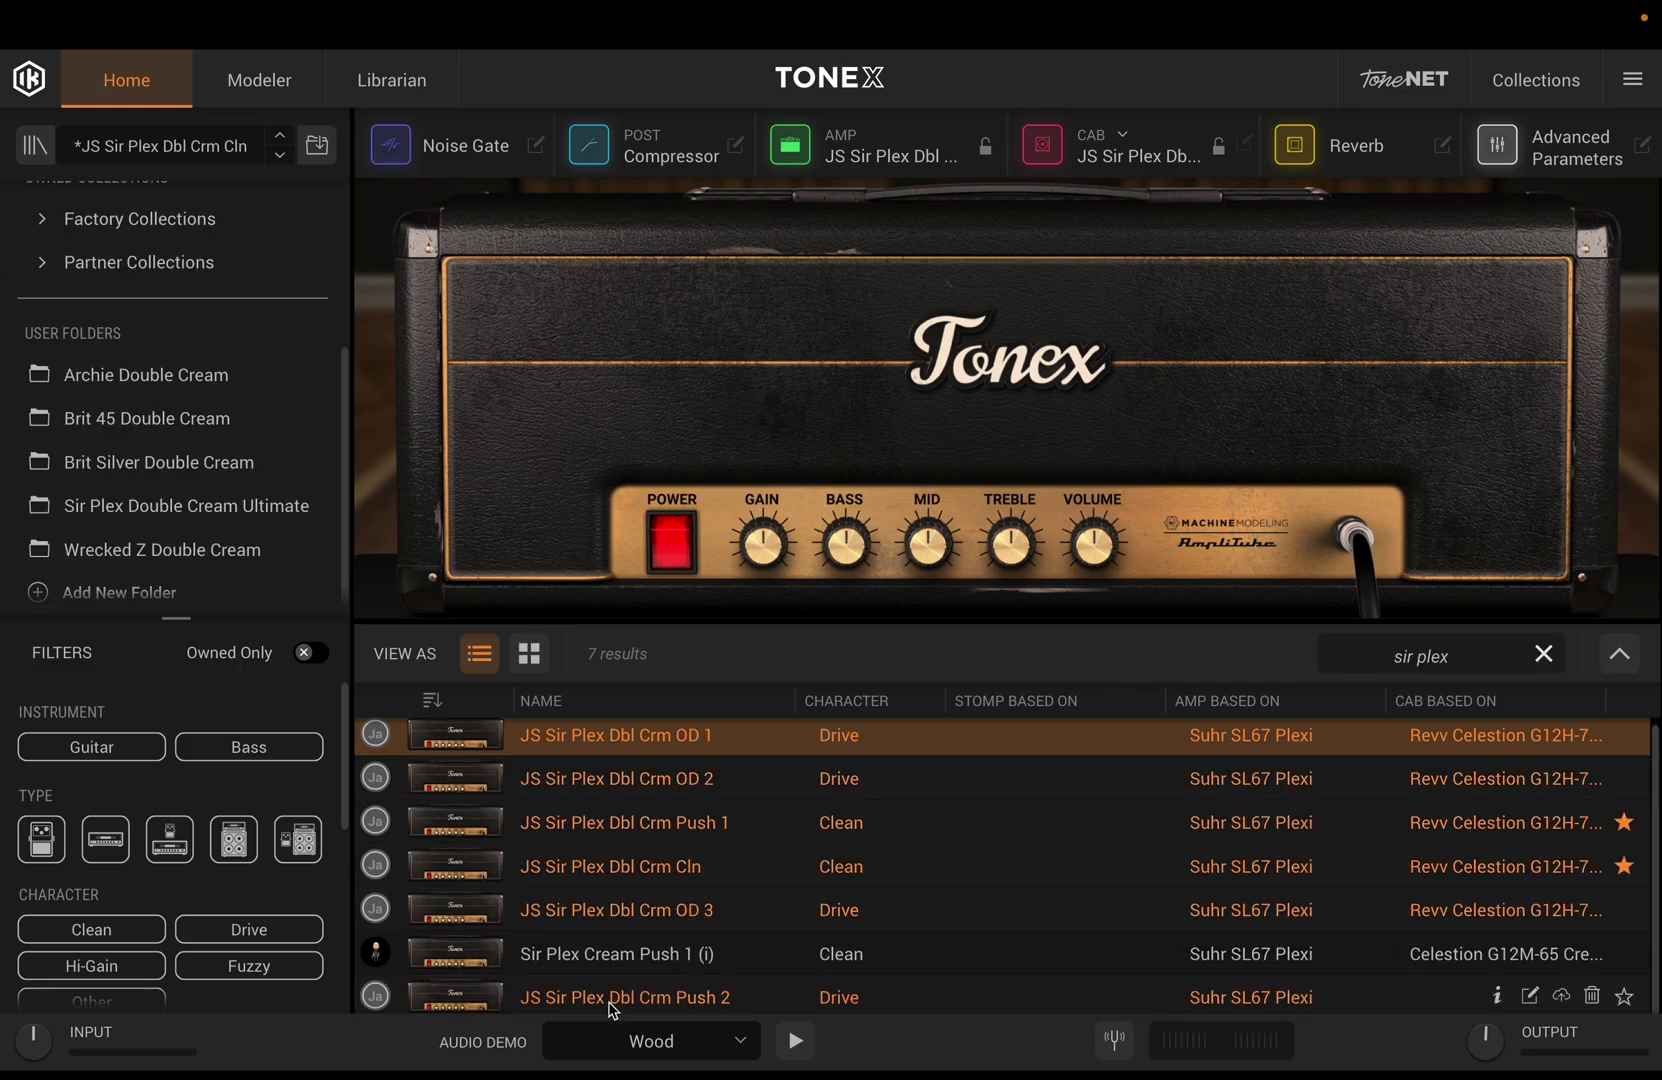
{"action": "left_click_drag", "start_coordinate": [689, 742], "coordinate": [216, 505]}
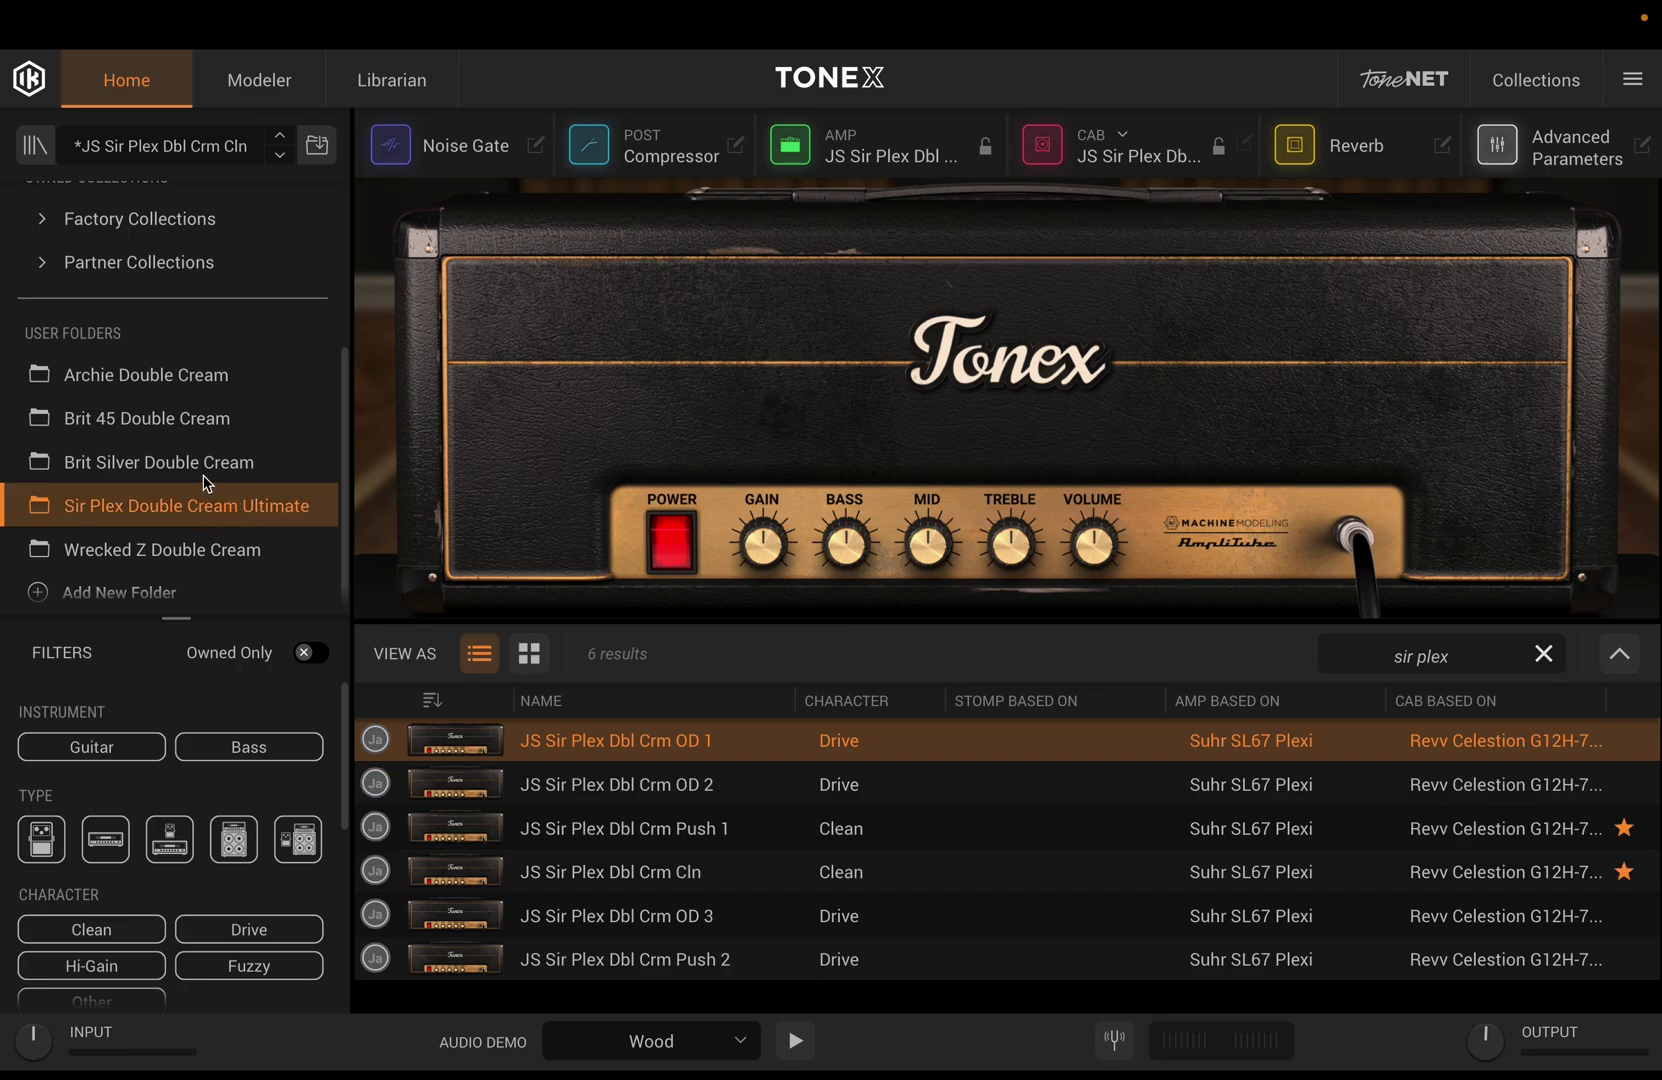
{"action": "scroll", "coordinate": [204, 482], "scroll_direction": "up", "scroll_amount": 3}
Show All Tone Models with the 'sir plex' search cleared, and check JS Sir Plex Dbl Crm OD 1's details.
{"action": "left_click", "coordinate": [116, 245]}
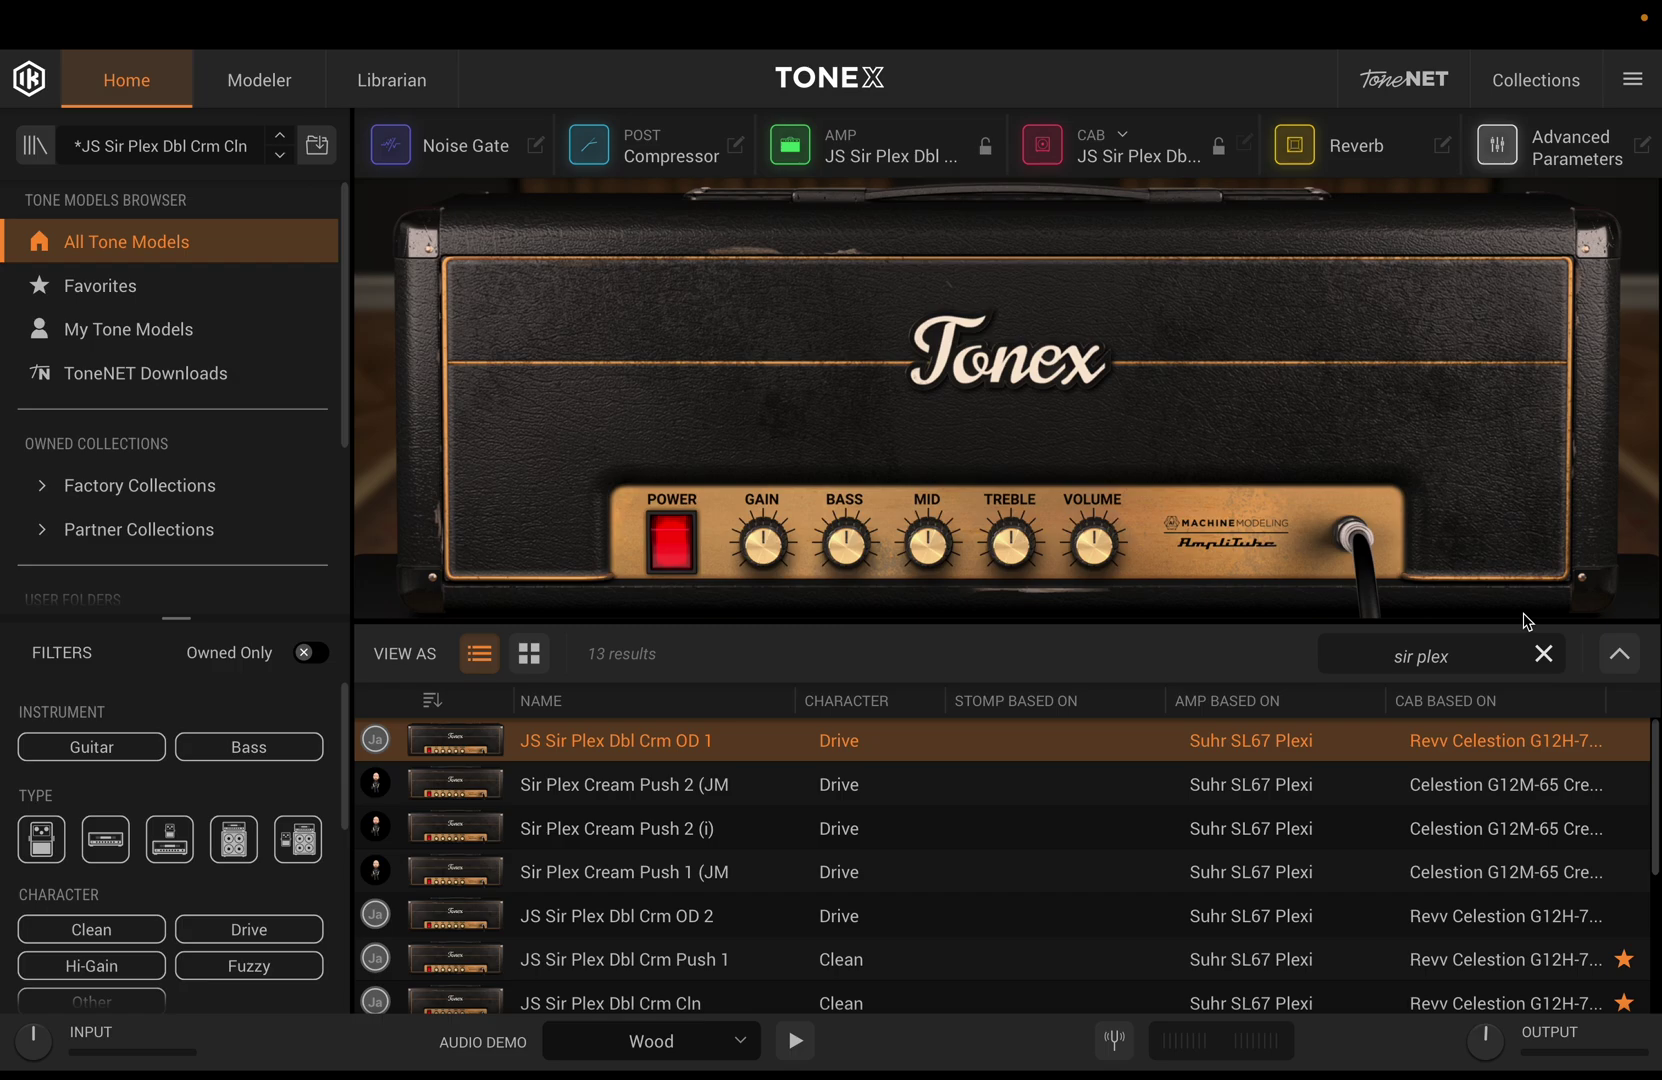
{"action": "left_click", "coordinate": [1543, 653]}
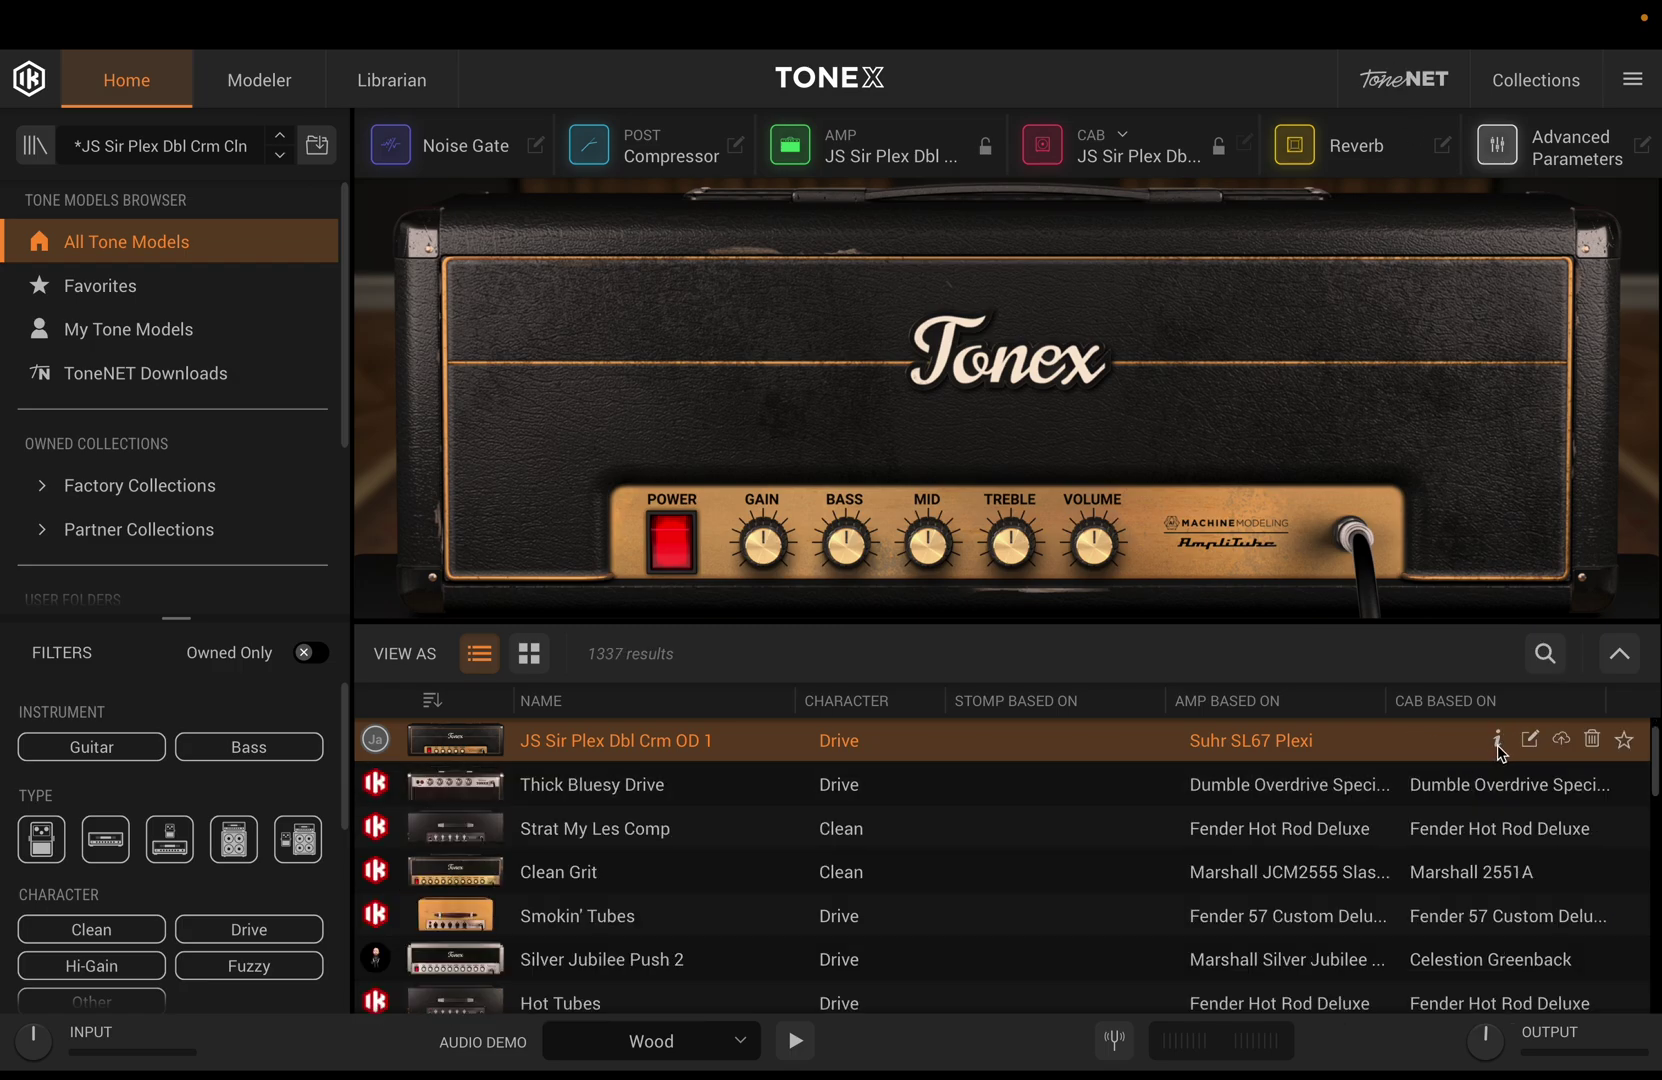
{"action": "left_click", "coordinate": [1498, 741]}
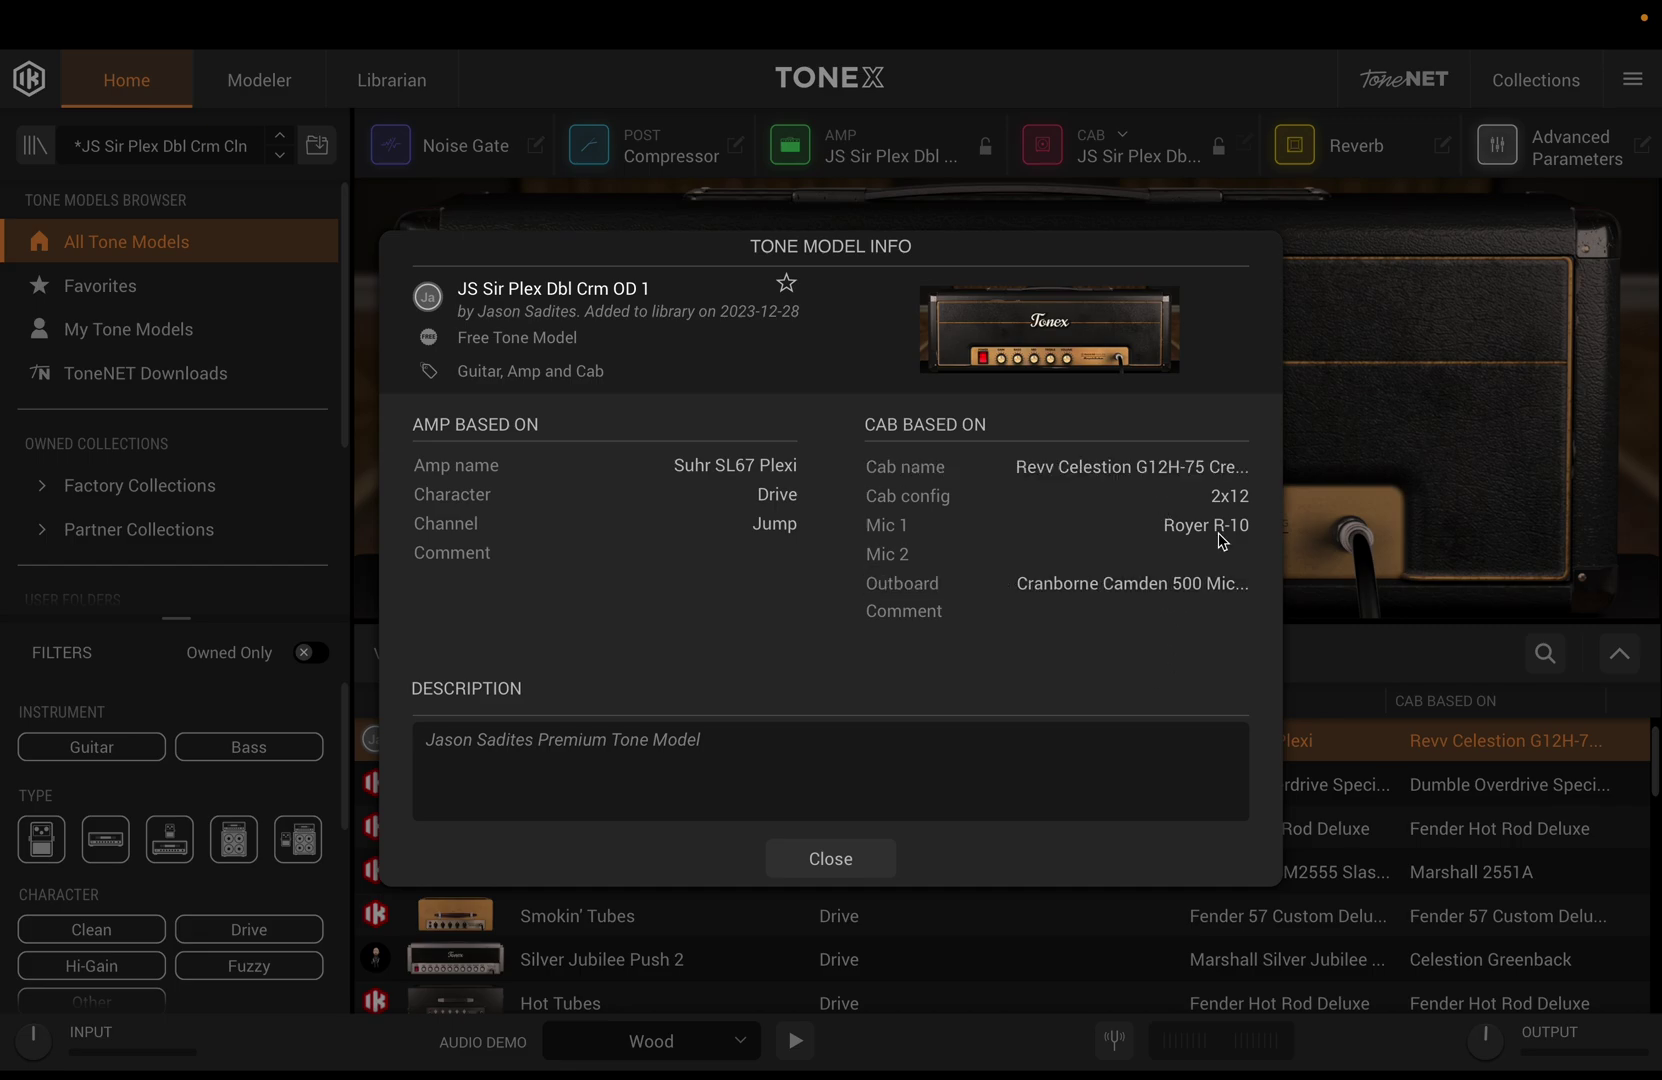
{"action": "left_click", "coordinate": [830, 860]}
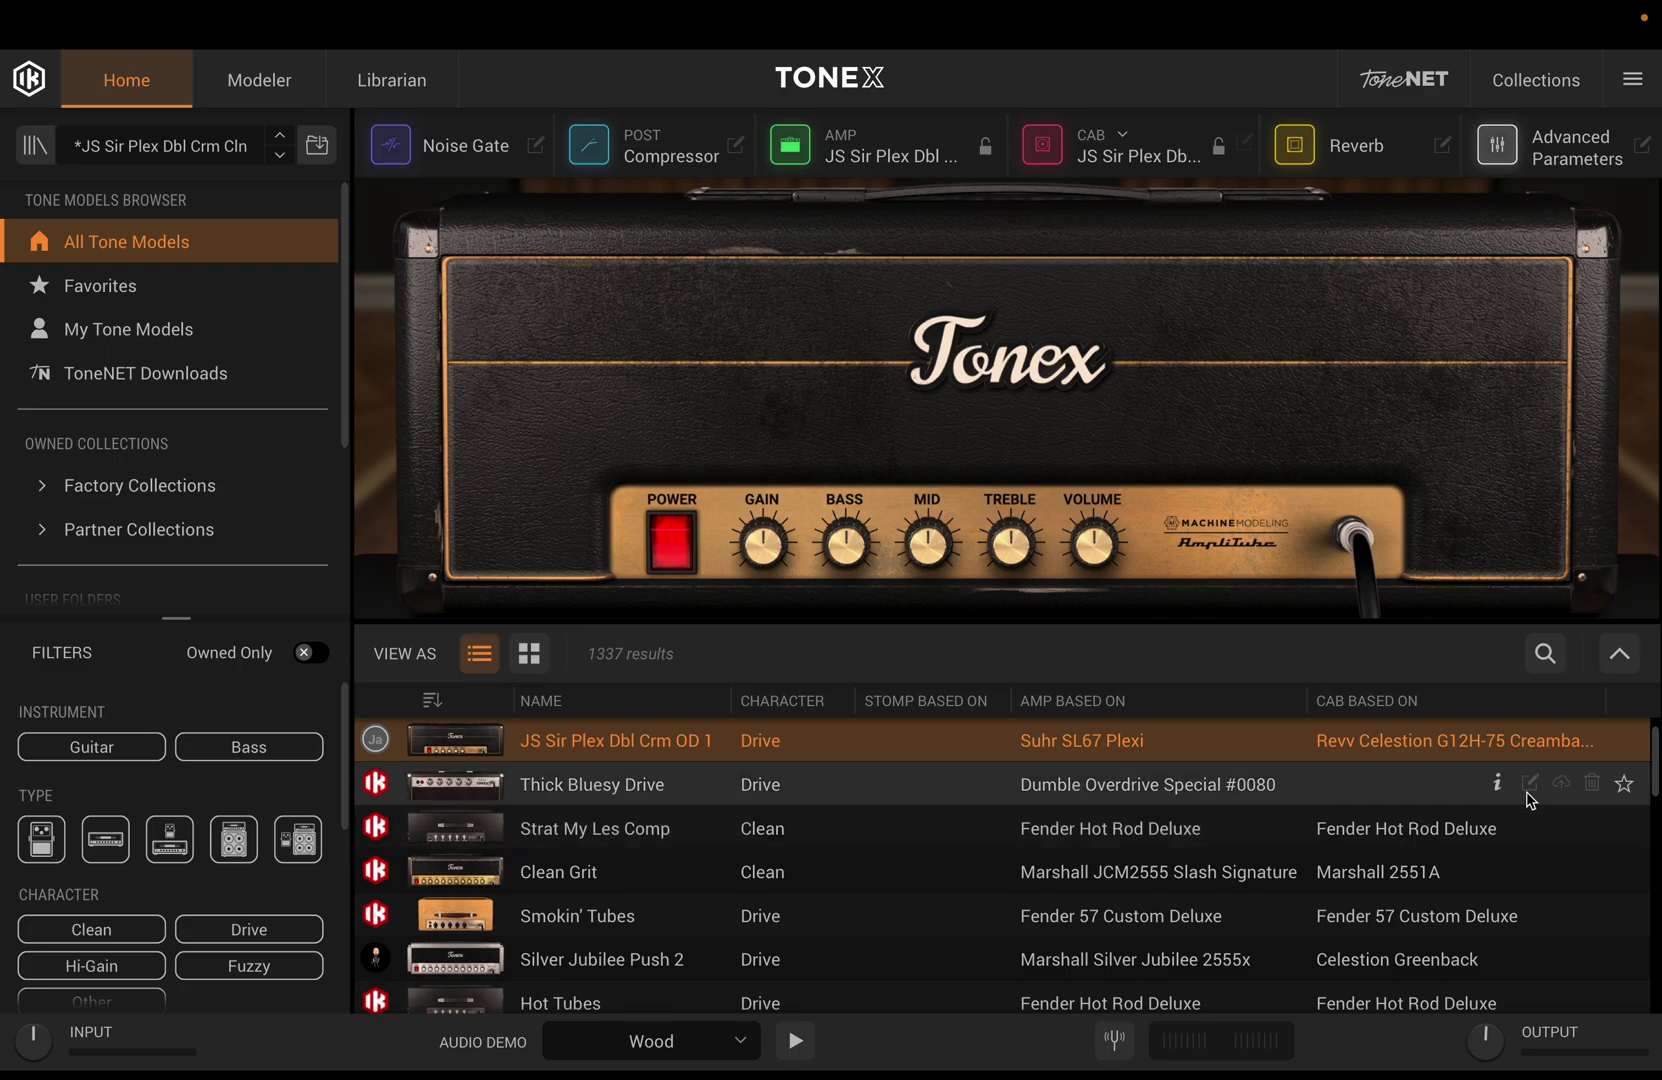
Reload JS Sir Plex Dbl Crm OD 1 and review its Suhr SL67 Plexi amp and Revv 2x12 cab info.
{"action": "left_click", "coordinate": [645, 768]}
{"action": "left_click", "coordinate": [645, 745]}
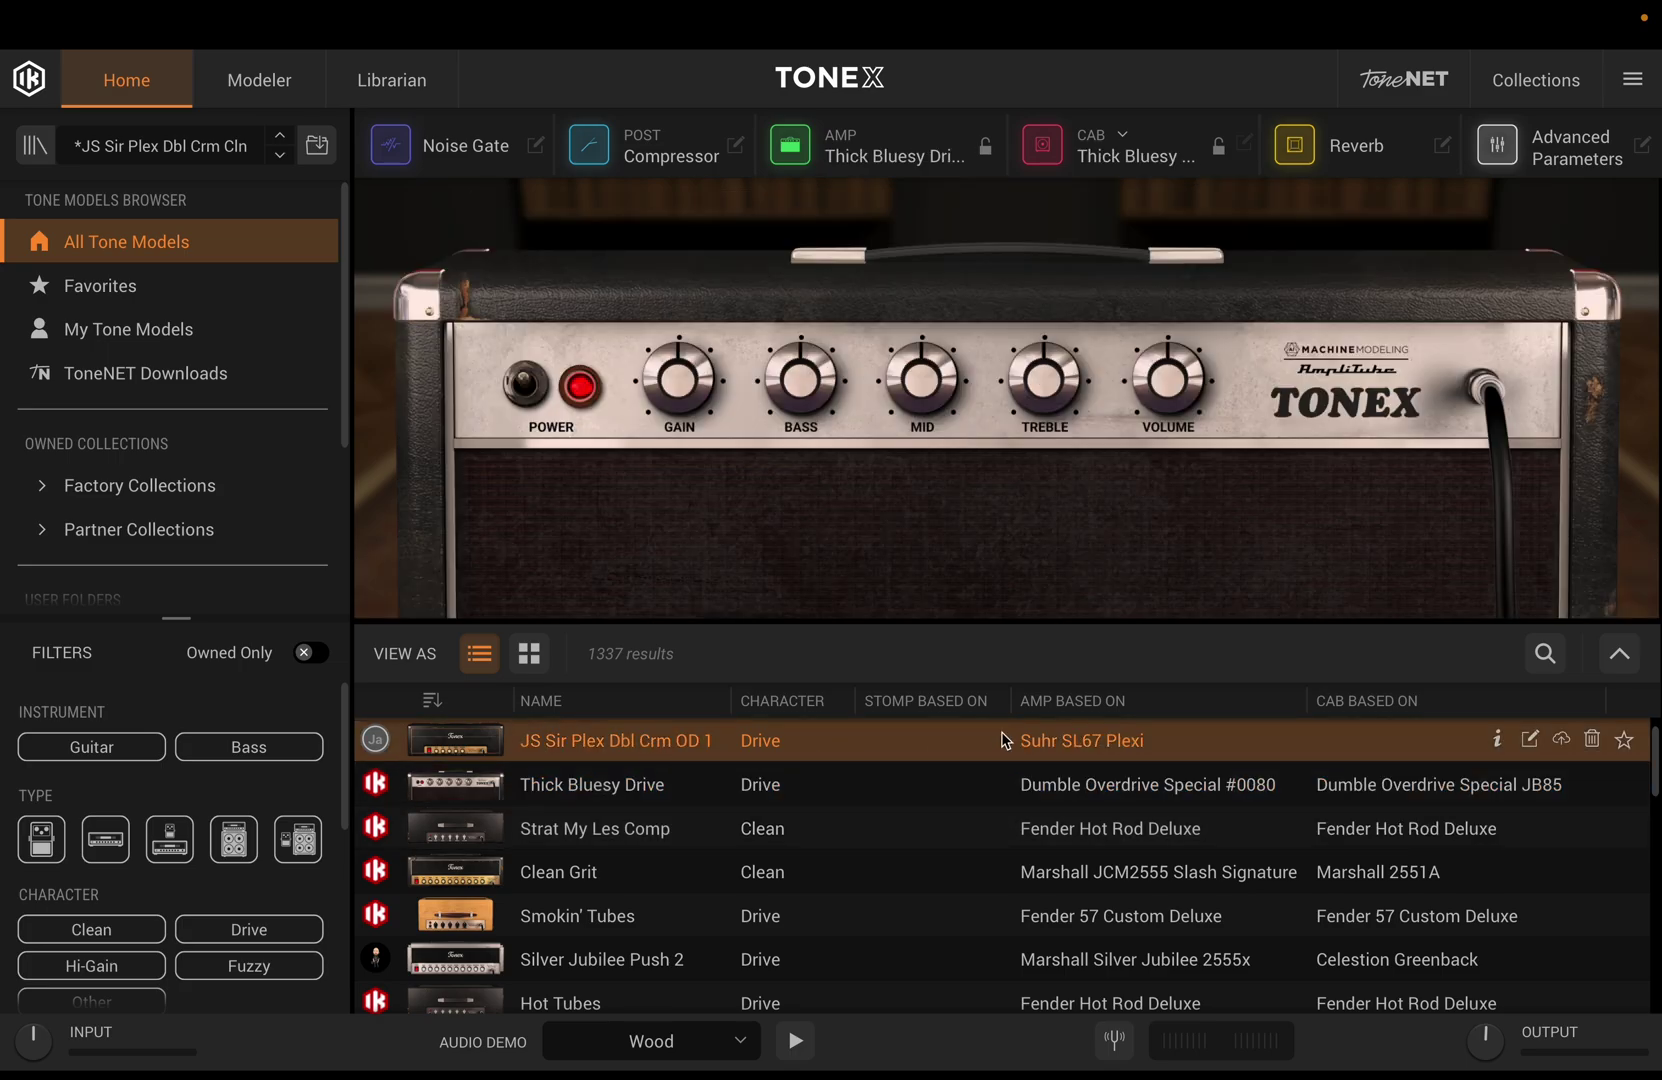
{"action": "left_click", "coordinate": [1498, 741]}
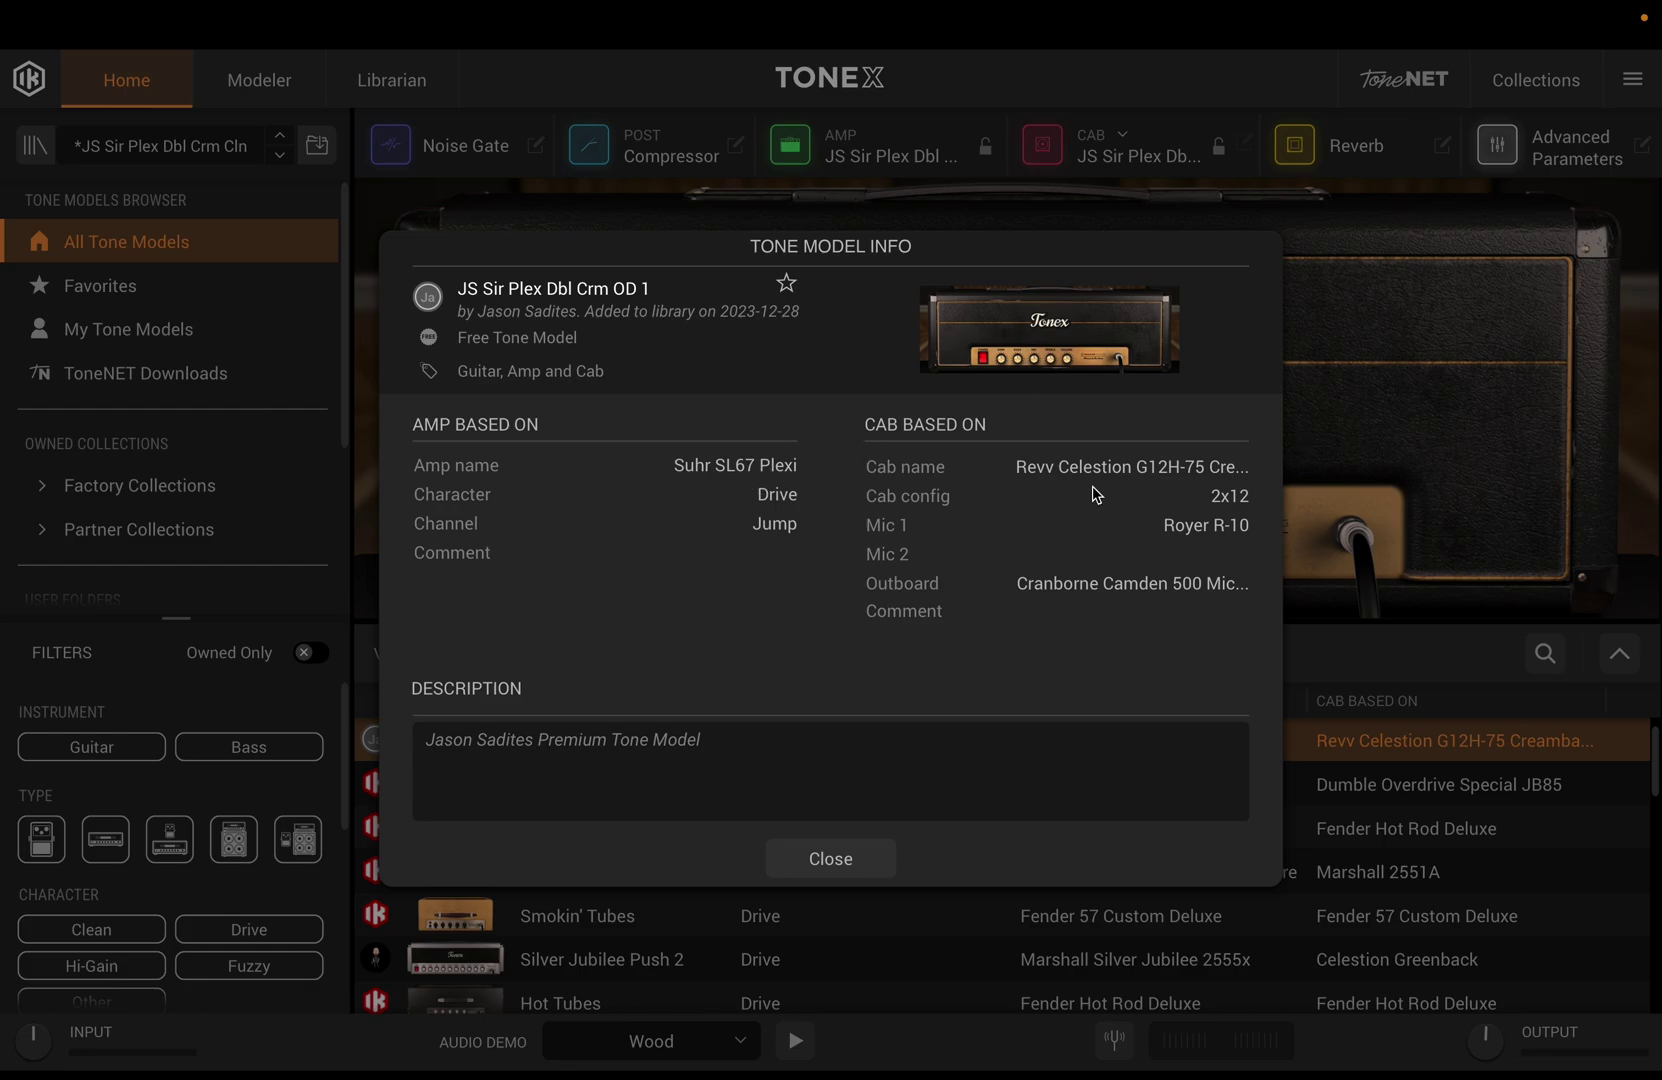
{"action": "left_click", "coordinate": [864, 858]}
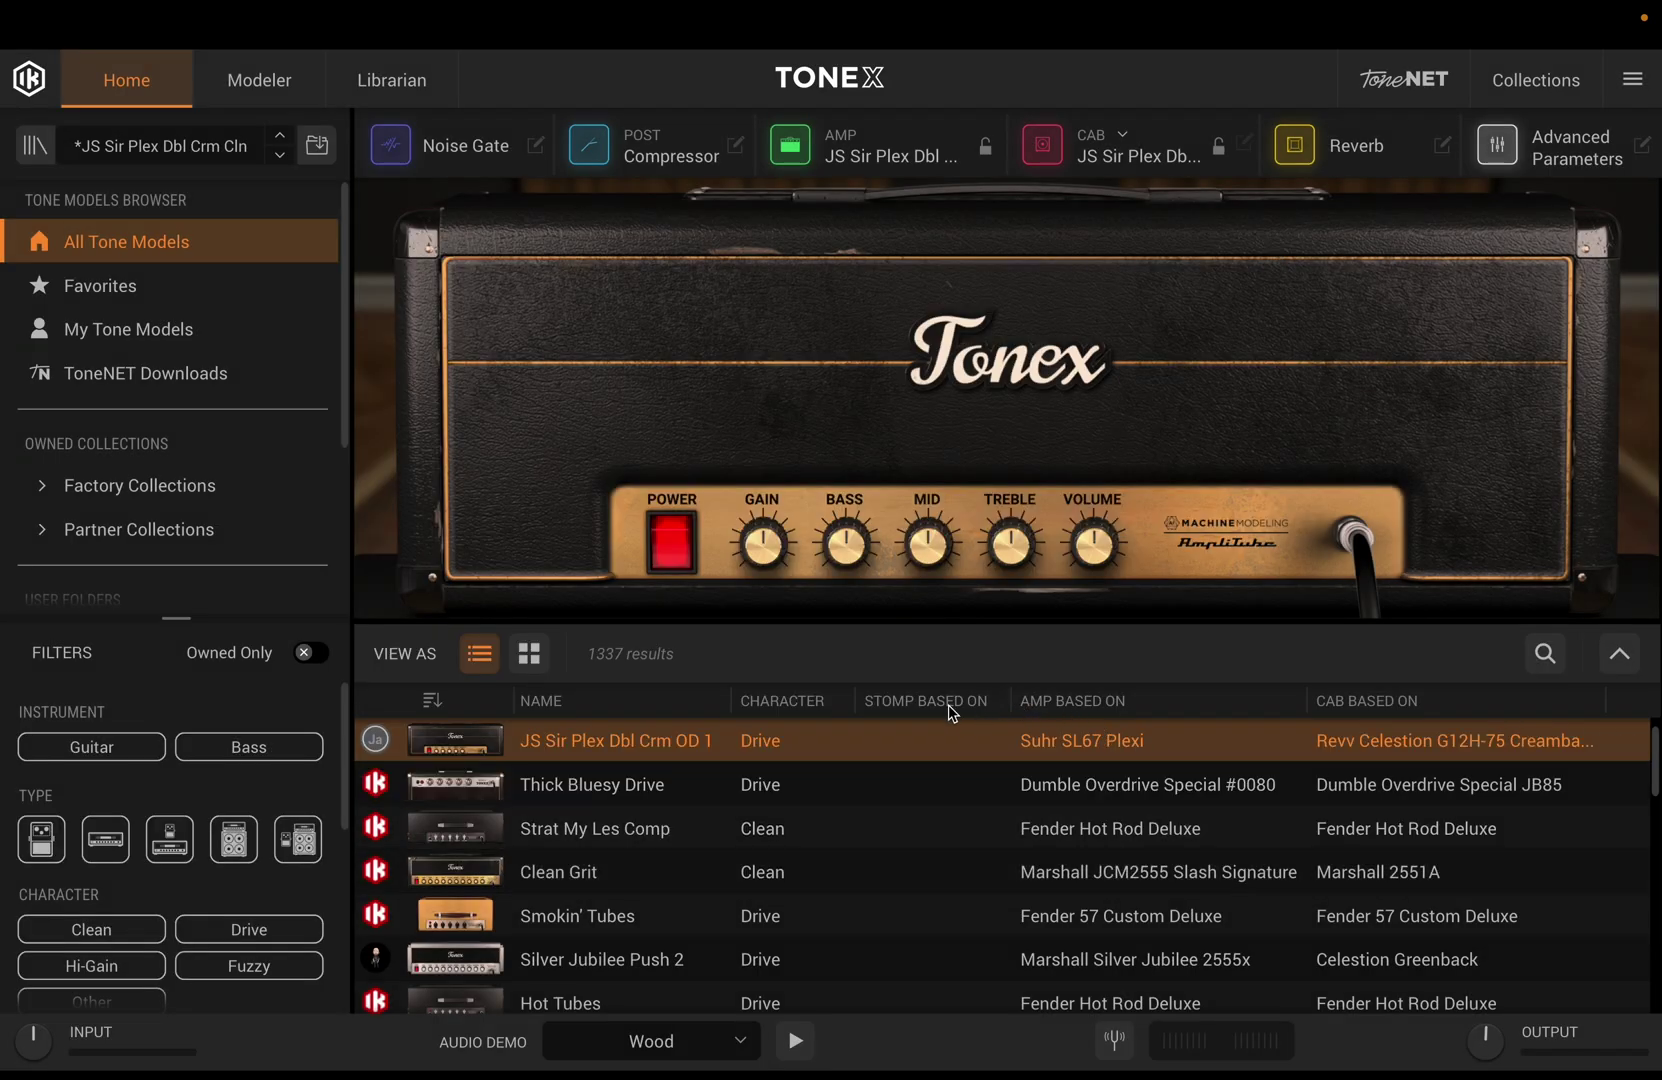
Resize the Name, Stomp, Amp and Cab columns to show full names, and sort by Character.
{"action": "left_click_drag", "start_coordinate": [729, 700], "coordinate": [779, 699]}
{"action": "mouse_move", "coordinate": [898, 706]}
{"action": "left_mouse_down"}
{"action": "mouse_move", "coordinate": [884, 709]}
{"action": "mouse_move", "coordinate": [913, 709]}
{"action": "left_mouse_up"}
{"action": "left_click_drag", "start_coordinate": [1074, 706], "coordinate": [1068, 705]}
{"action": "left_click_drag", "start_coordinate": [1364, 705], "coordinate": [1270, 712]}
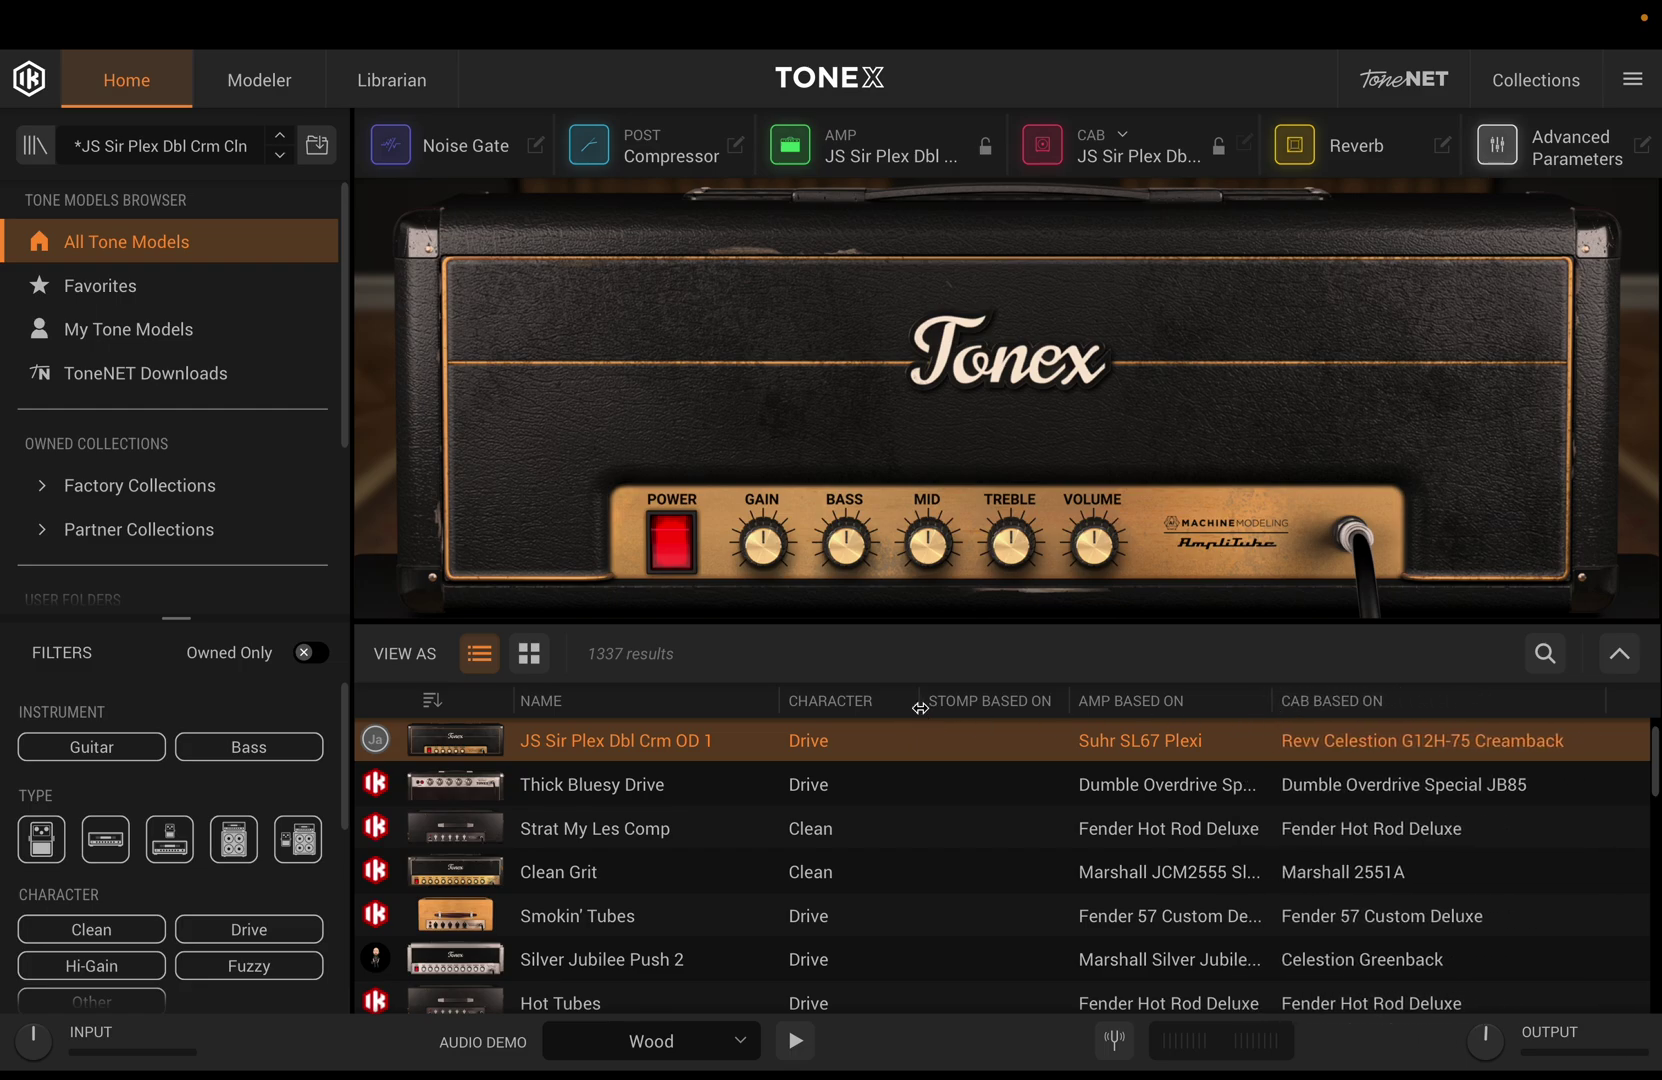
{"action": "left_click", "coordinate": [912, 703]}
{"action": "left_click_drag", "start_coordinate": [1068, 706], "coordinate": [679, 705]}
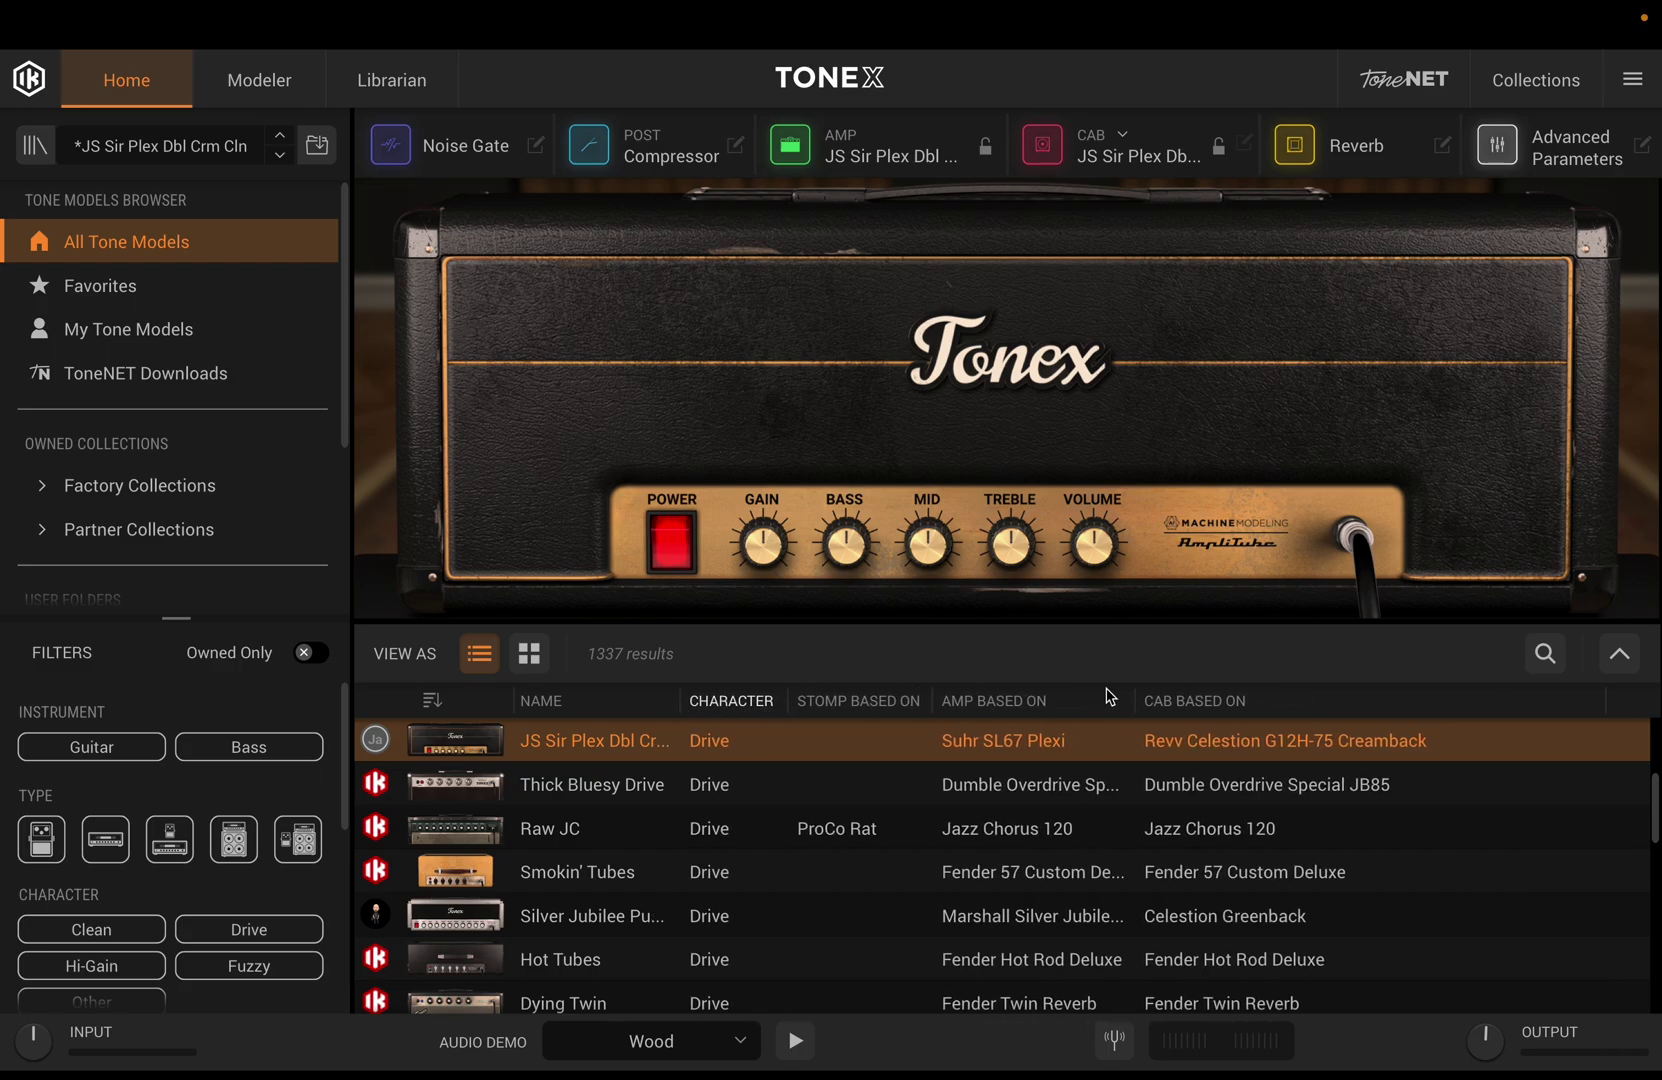
{"action": "left_click_drag", "start_coordinate": [1137, 708], "coordinate": [1262, 708]}
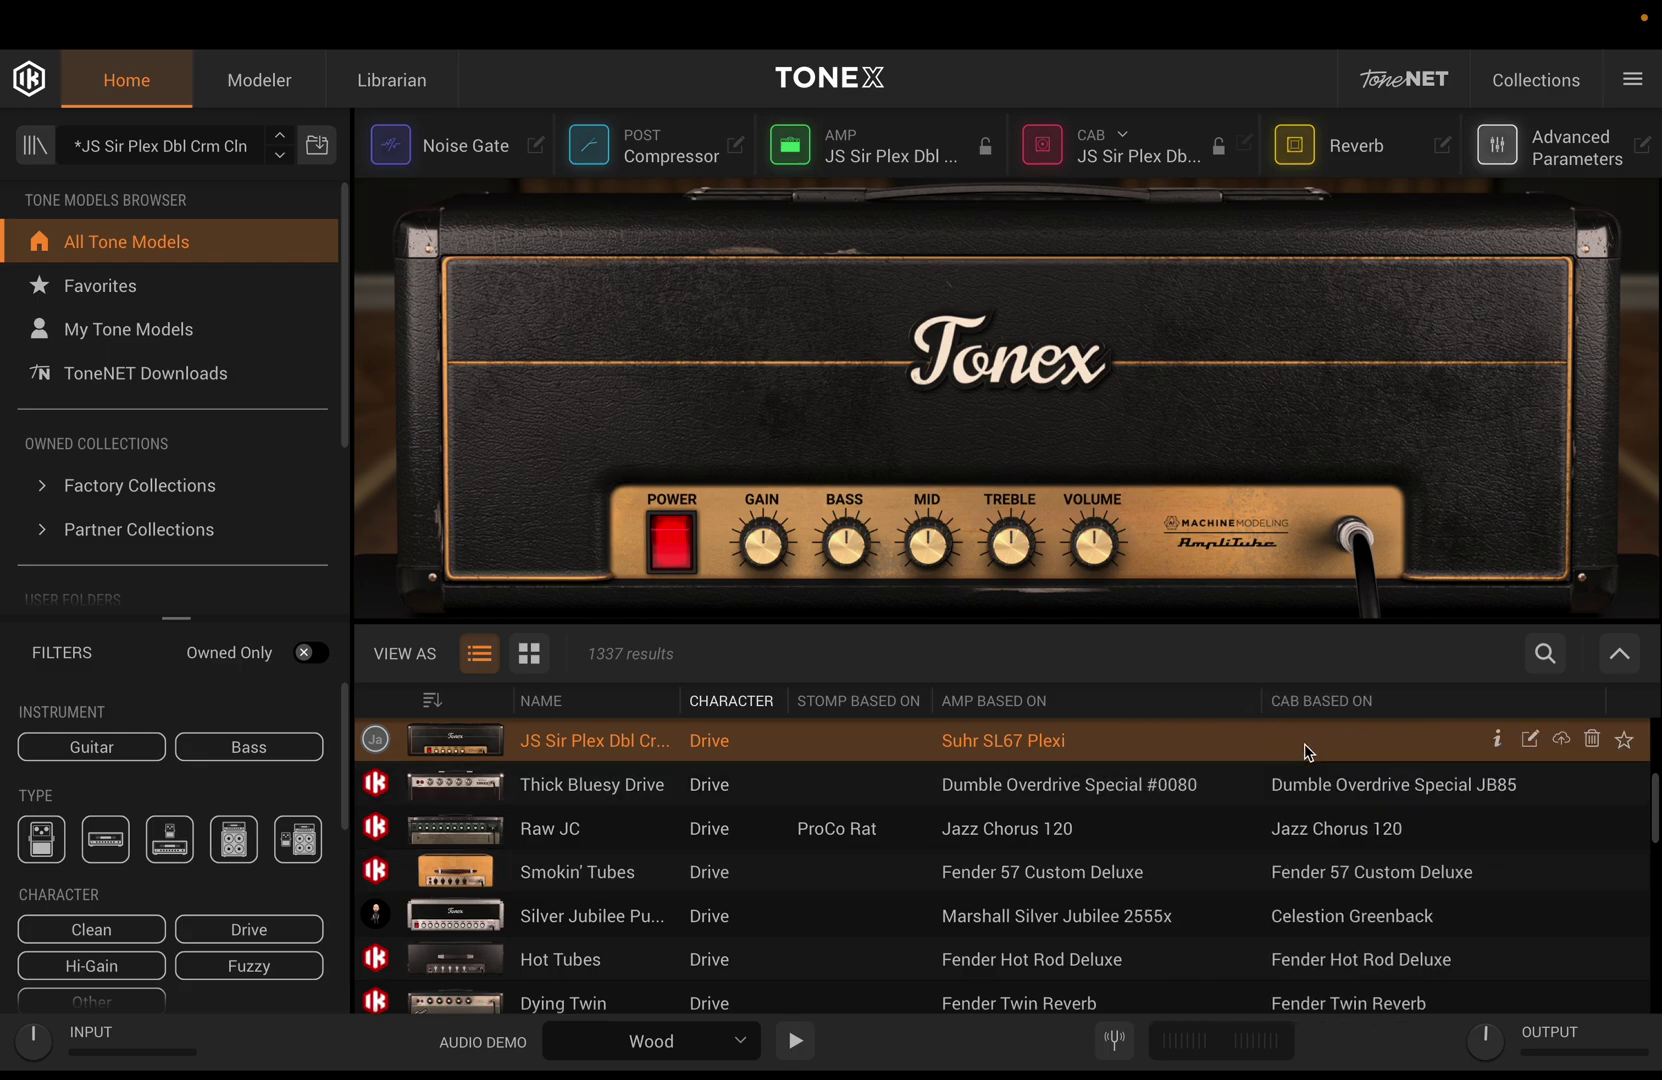
{"action": "left_click", "coordinate": [35, 145]}
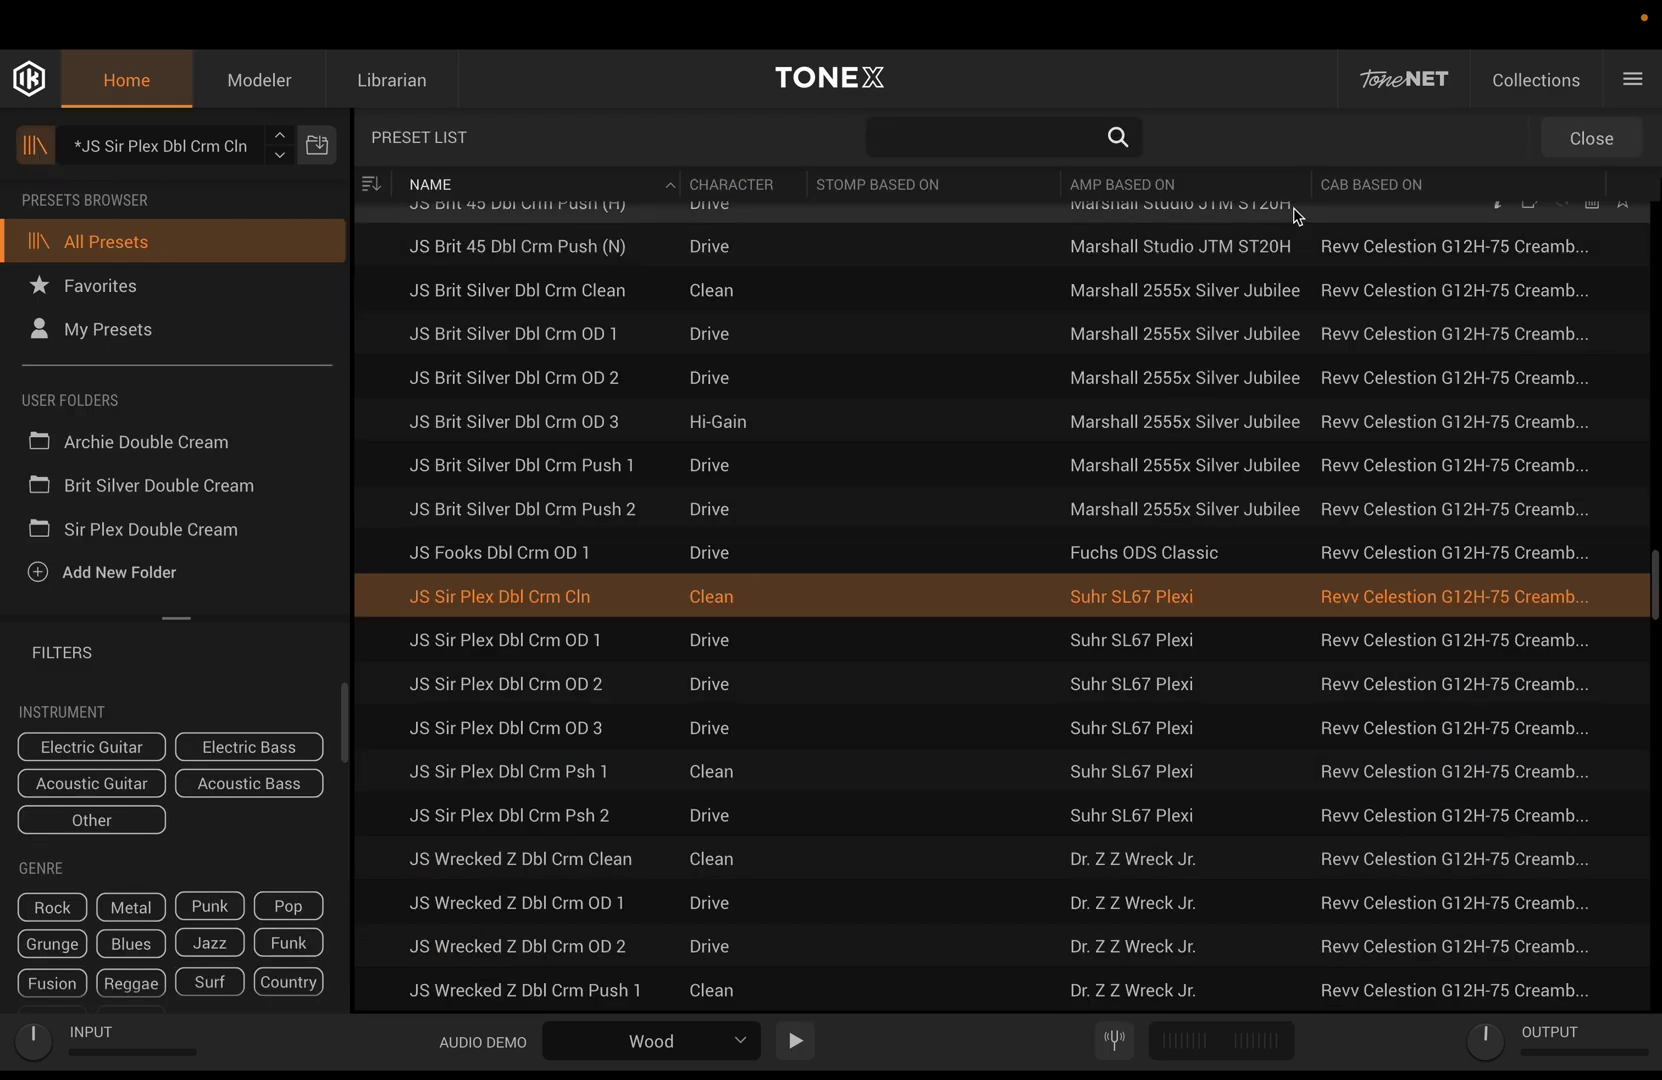
{"action": "left_click_drag", "start_coordinate": [1312, 190], "coordinate": [1145, 209]}
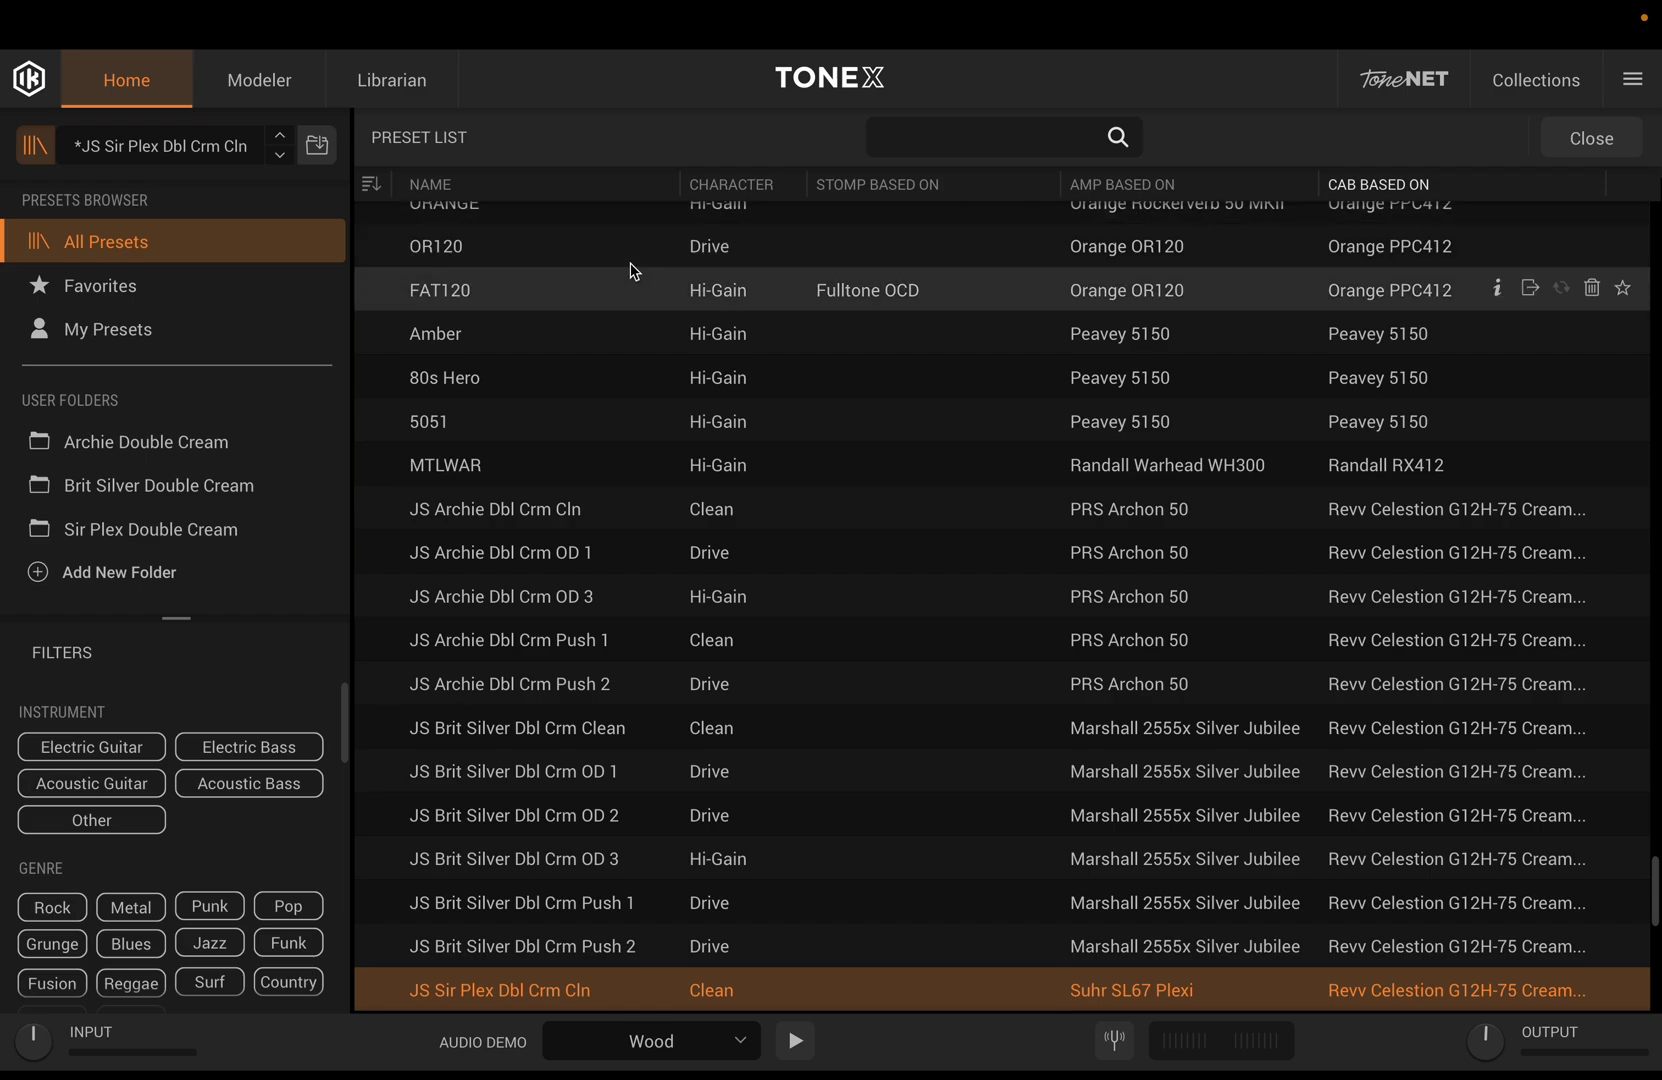
{"action": "key", "text": "Escape"}
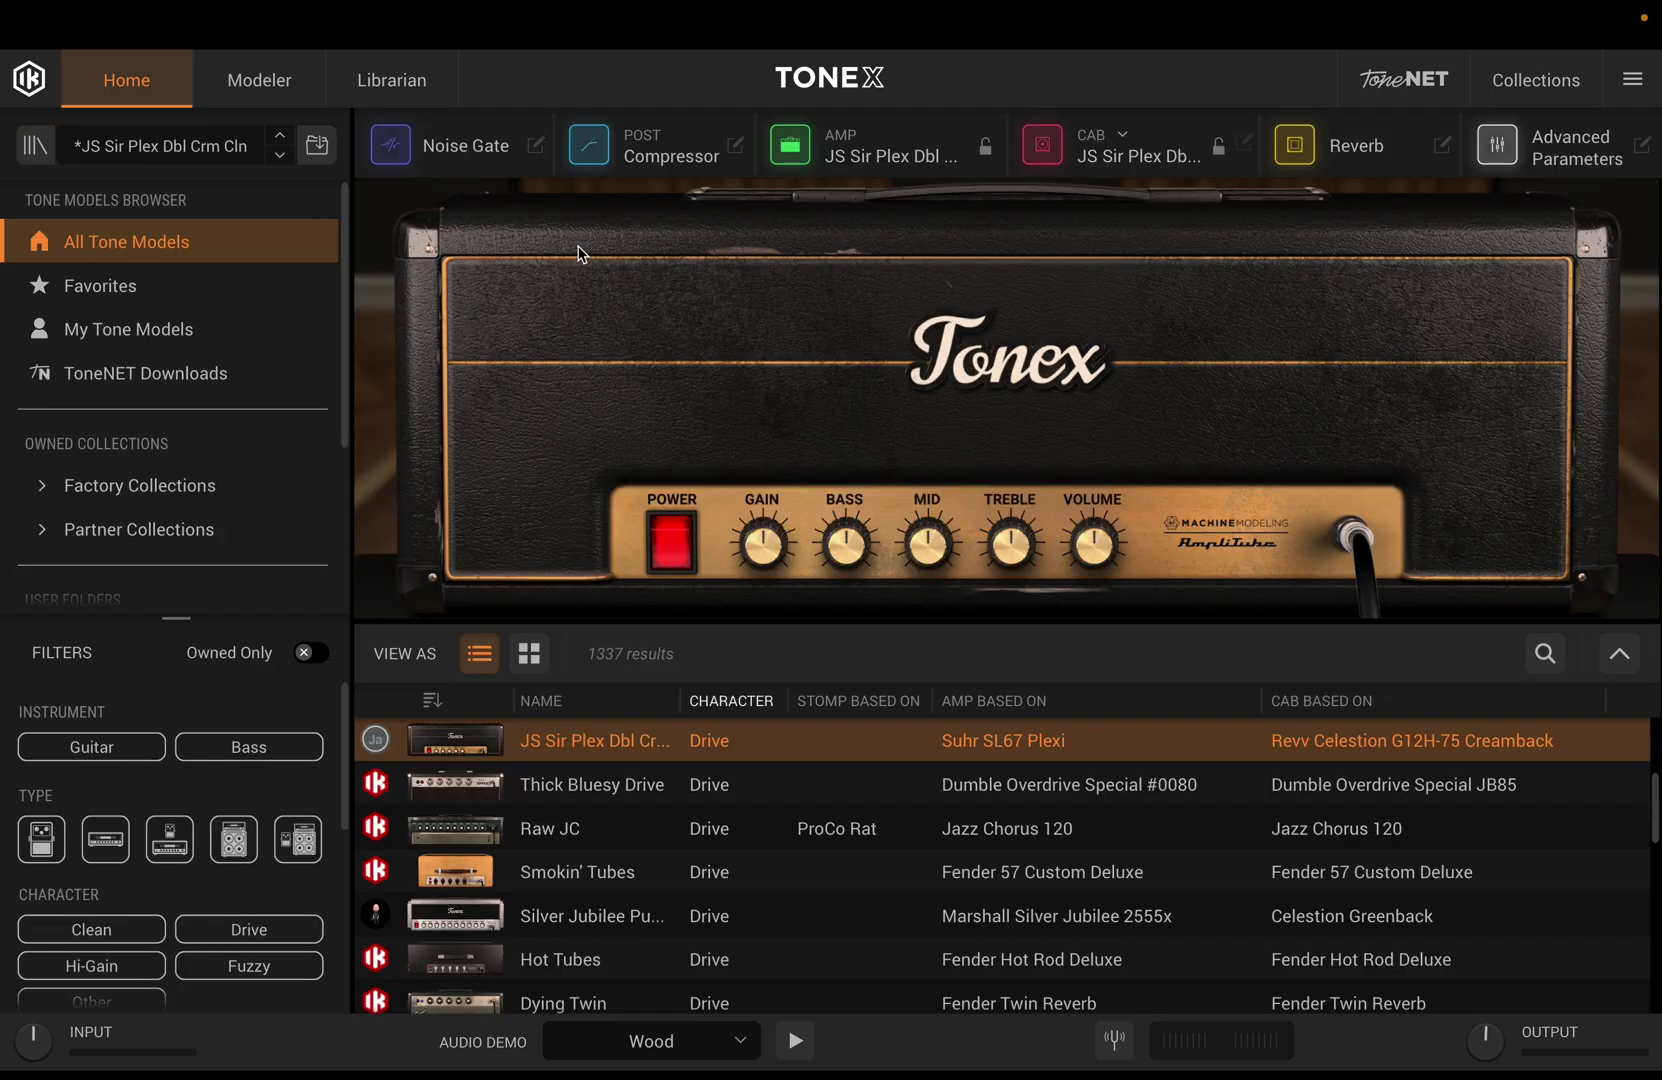